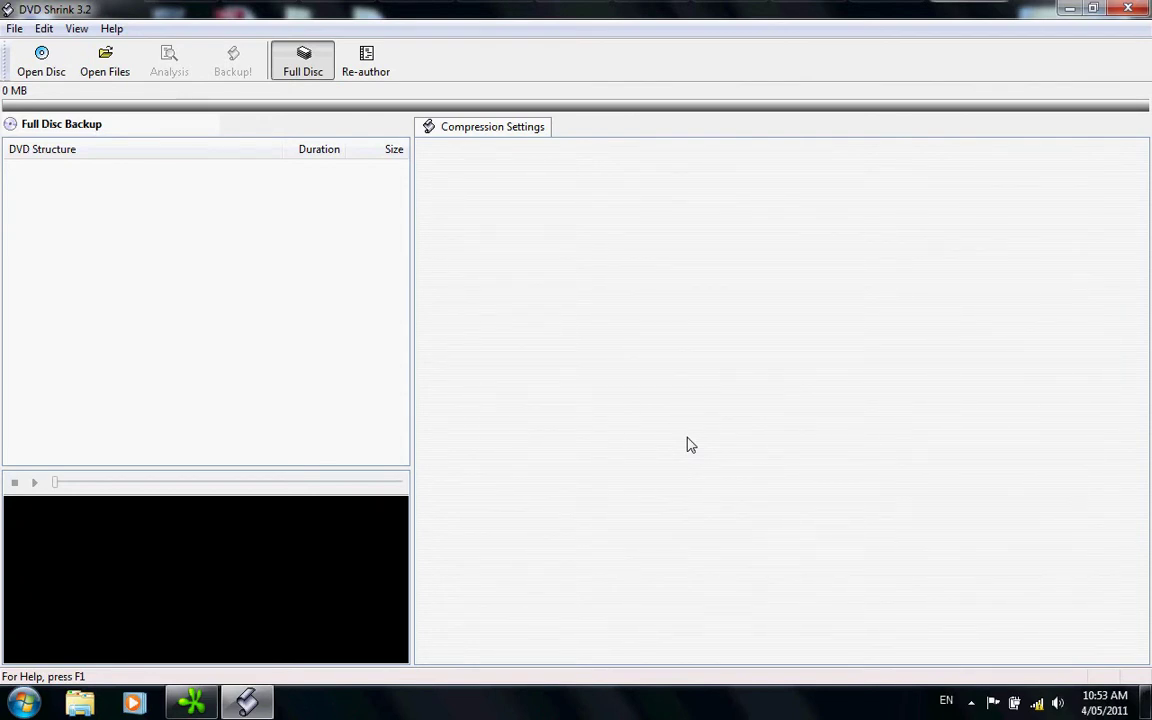
Load the Cosi disc from drive E:, analysed at 4,464 MB with Automatic (80.5%) compression.
{"action": "left_click", "coordinate": [28, 66]}
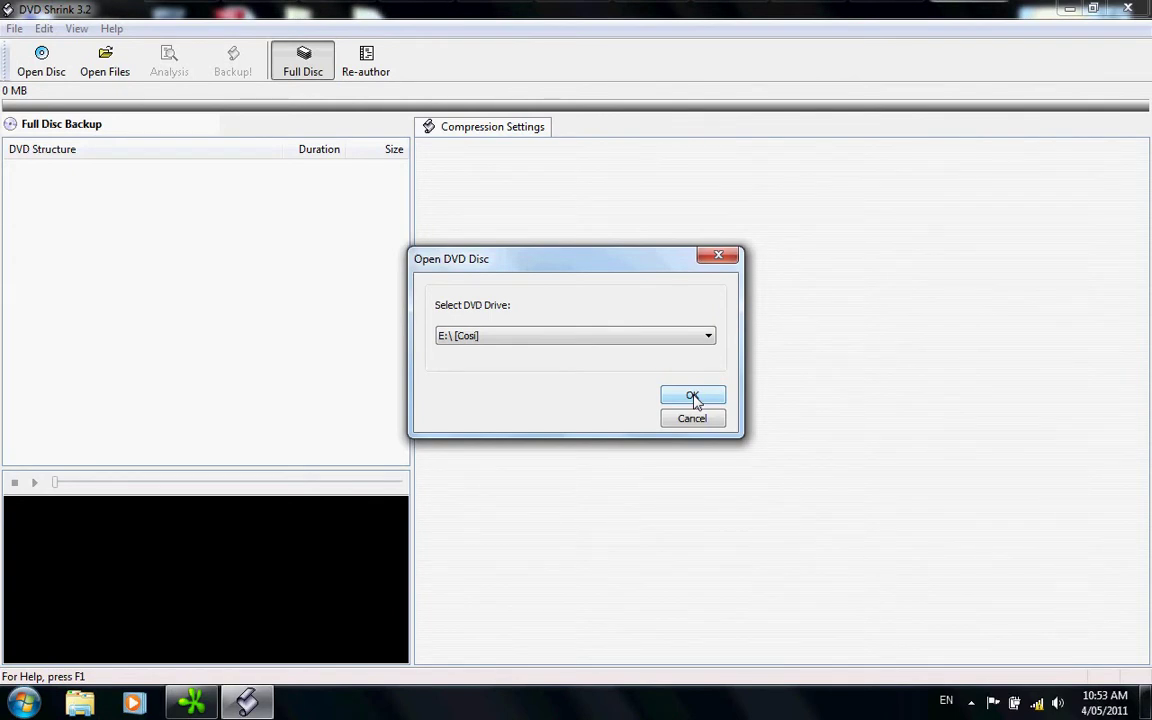
{"action": "left_click", "coordinate": [693, 397]}
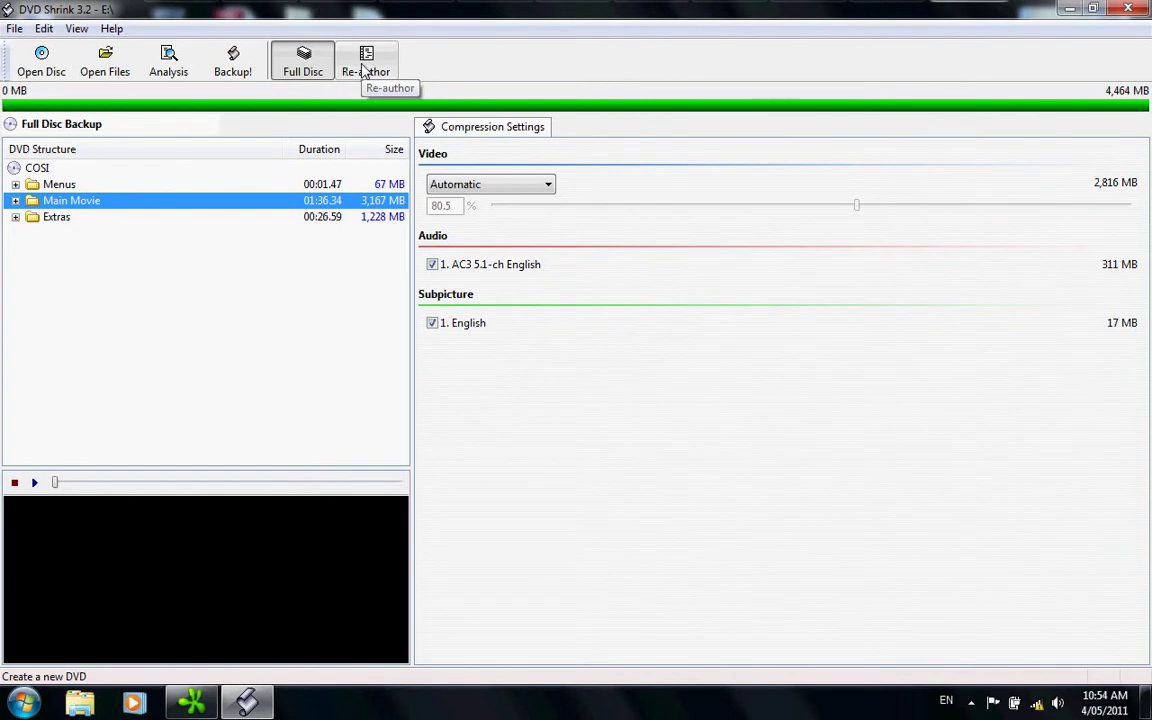
Switch to Re-author mode and drag Main Movie Title 1 (3,849 MB) into the DVD Structure.
{"action": "left_click", "coordinate": [365, 72]}
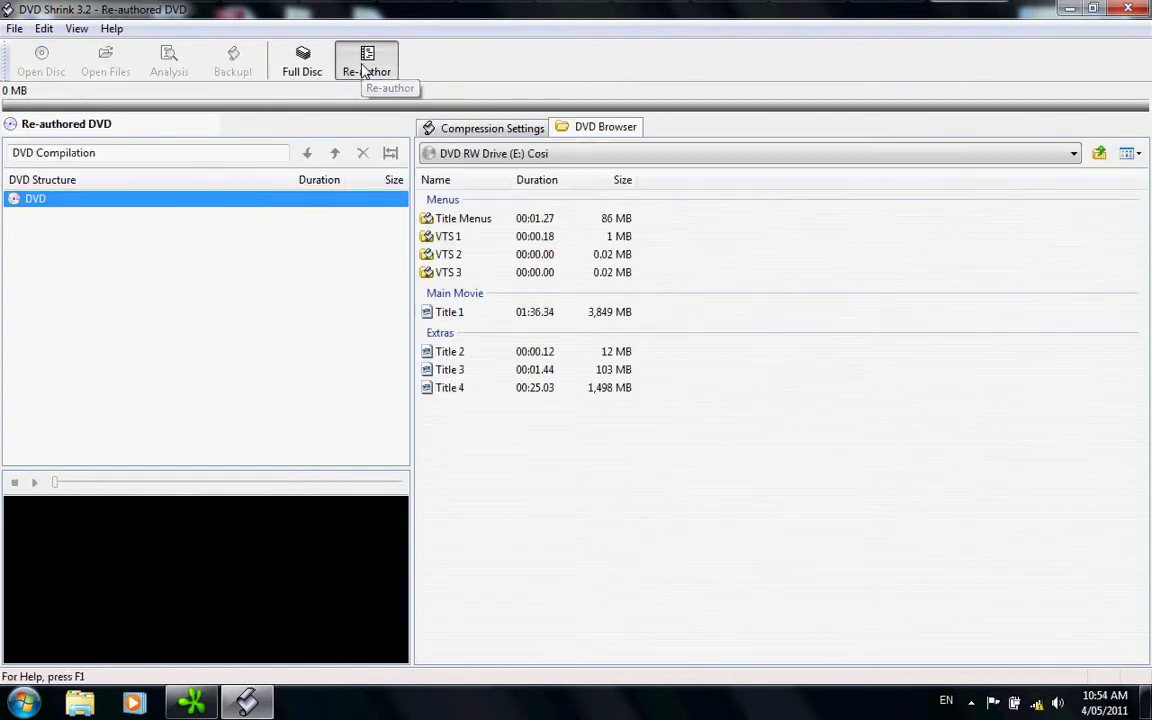
{"action": "left_click", "coordinate": [453, 313]}
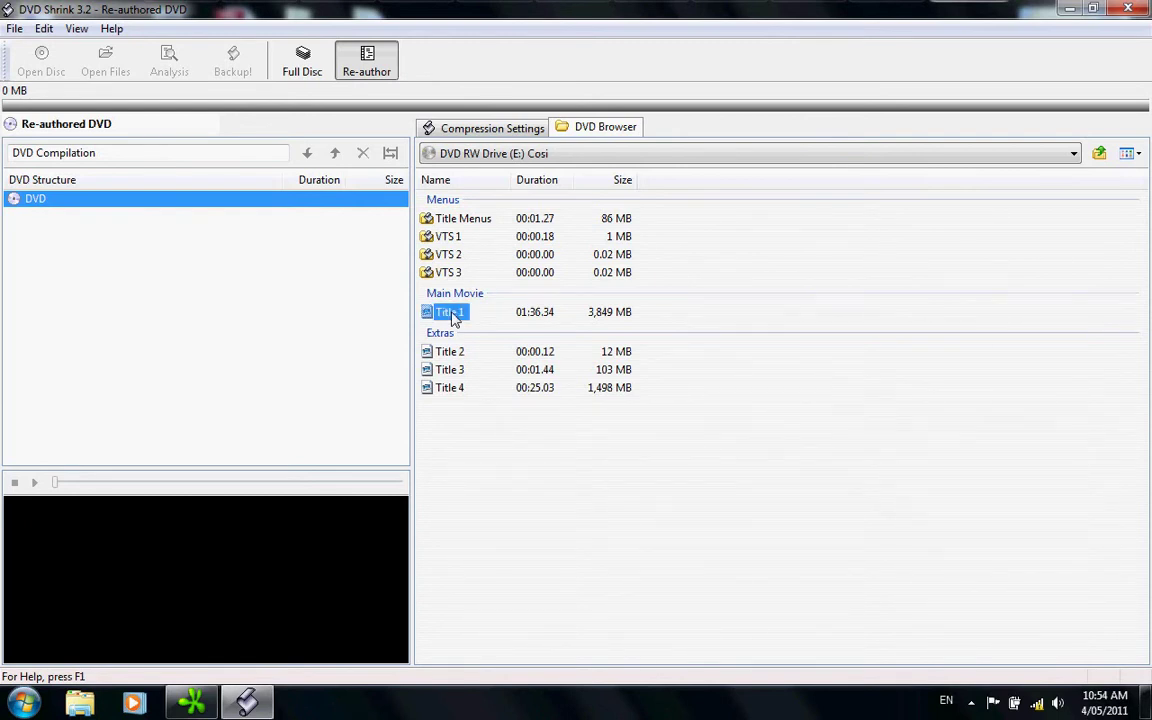
{"action": "left_click_drag", "start_coordinate": [453, 316], "coordinate": [182, 305]}
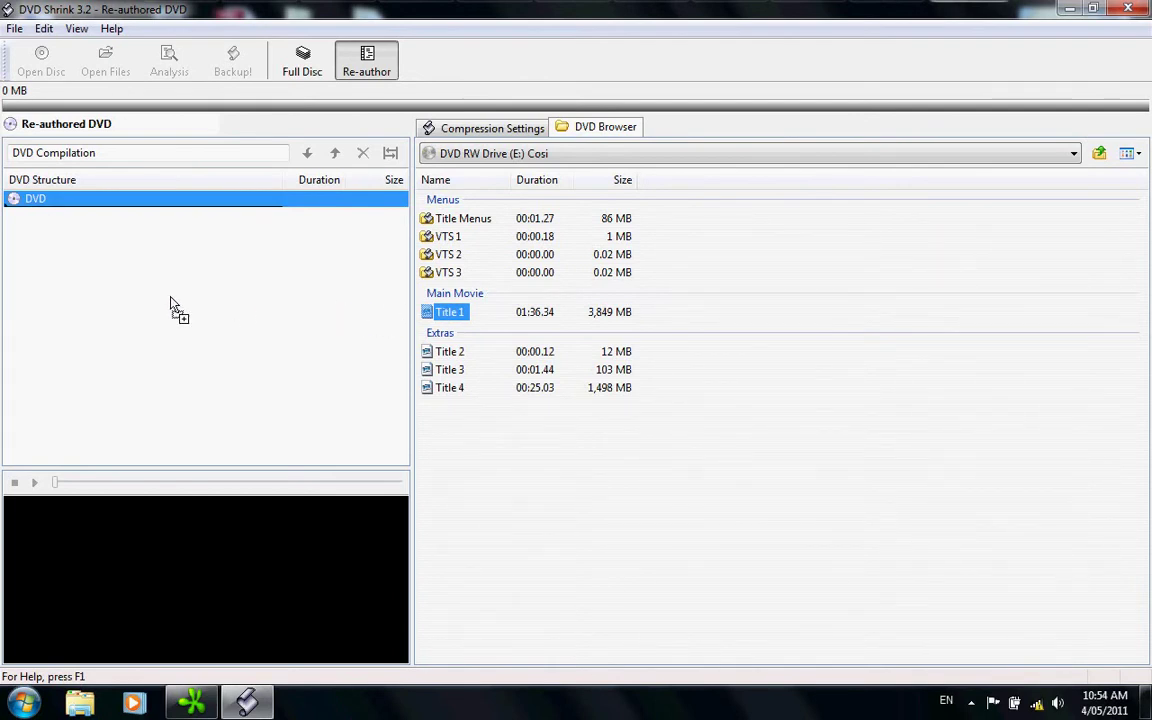
{"action": "left_click_drag", "start_coordinate": [171, 300], "coordinate": [171, 300]}
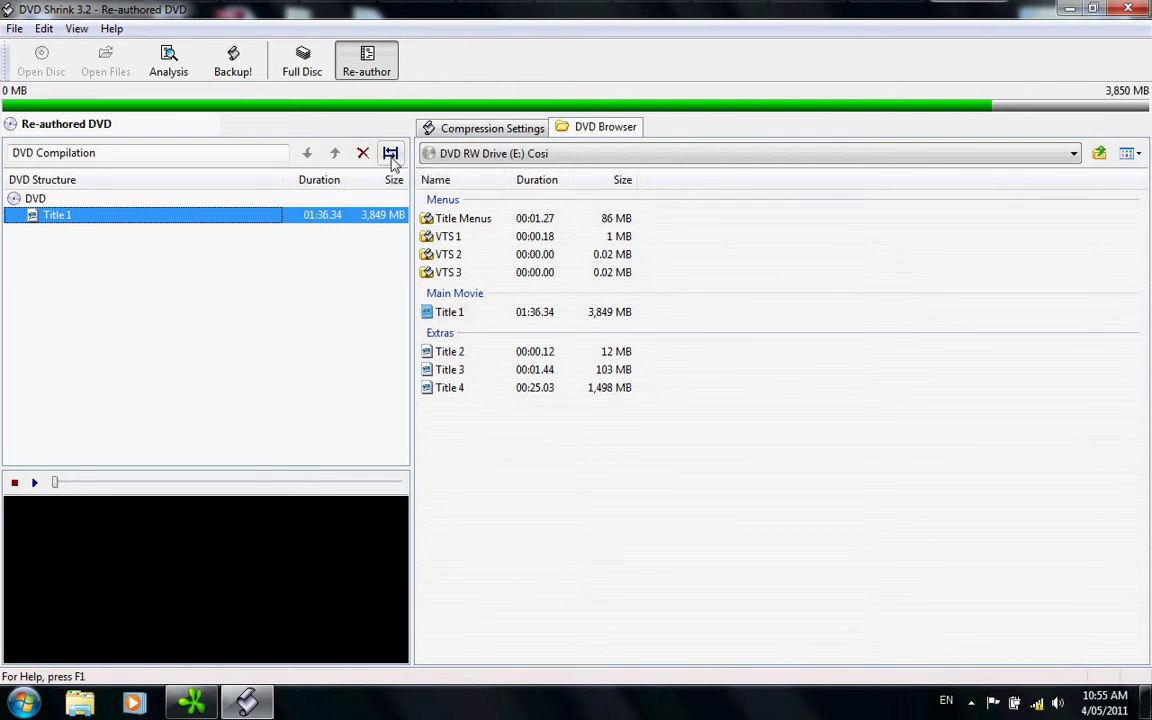
In Set Start/End Frames, move Title 1's start frame forward through several chapters.
{"action": "left_click", "coordinate": [391, 155]}
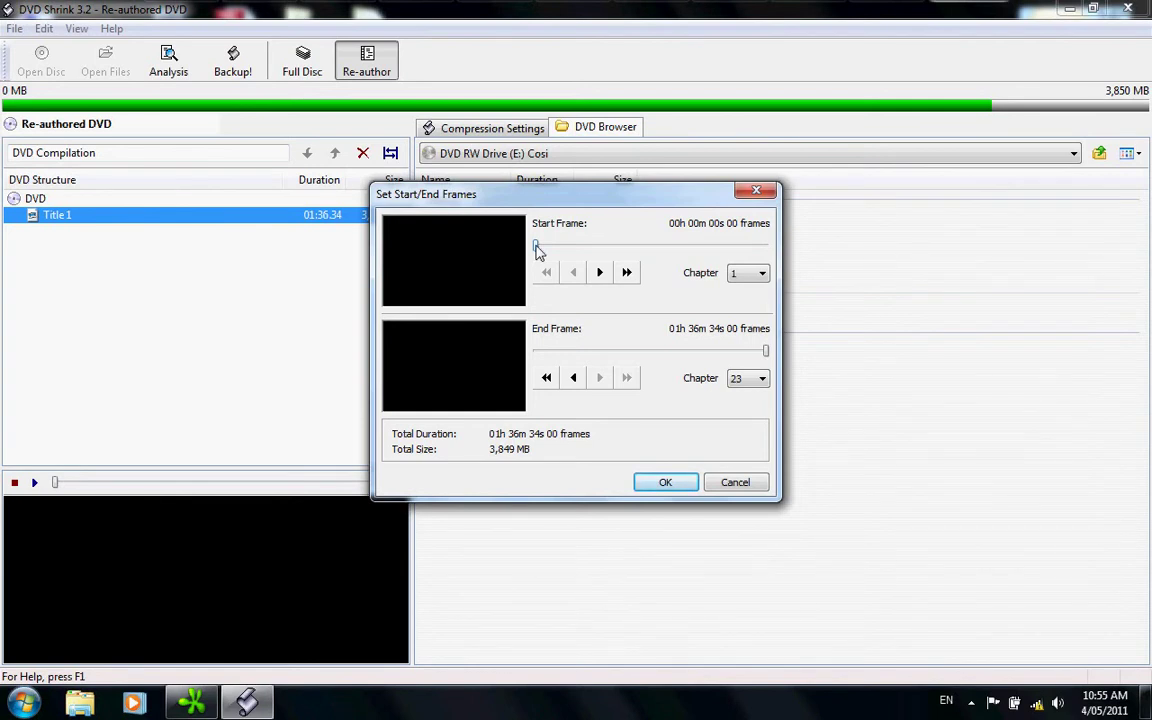
{"action": "mouse_move", "coordinate": [536, 247]}
{"action": "left_mouse_down"}
{"action": "mouse_move", "coordinate": [720, 252]}
{"action": "mouse_move", "coordinate": [533, 256]}
{"action": "left_mouse_up"}
{"action": "left_click", "coordinate": [600, 275]}
{"action": "left_click", "coordinate": [600, 278]}
{"action": "left_click", "coordinate": [626, 274]}
{"action": "left_click", "coordinate": [626, 274]}
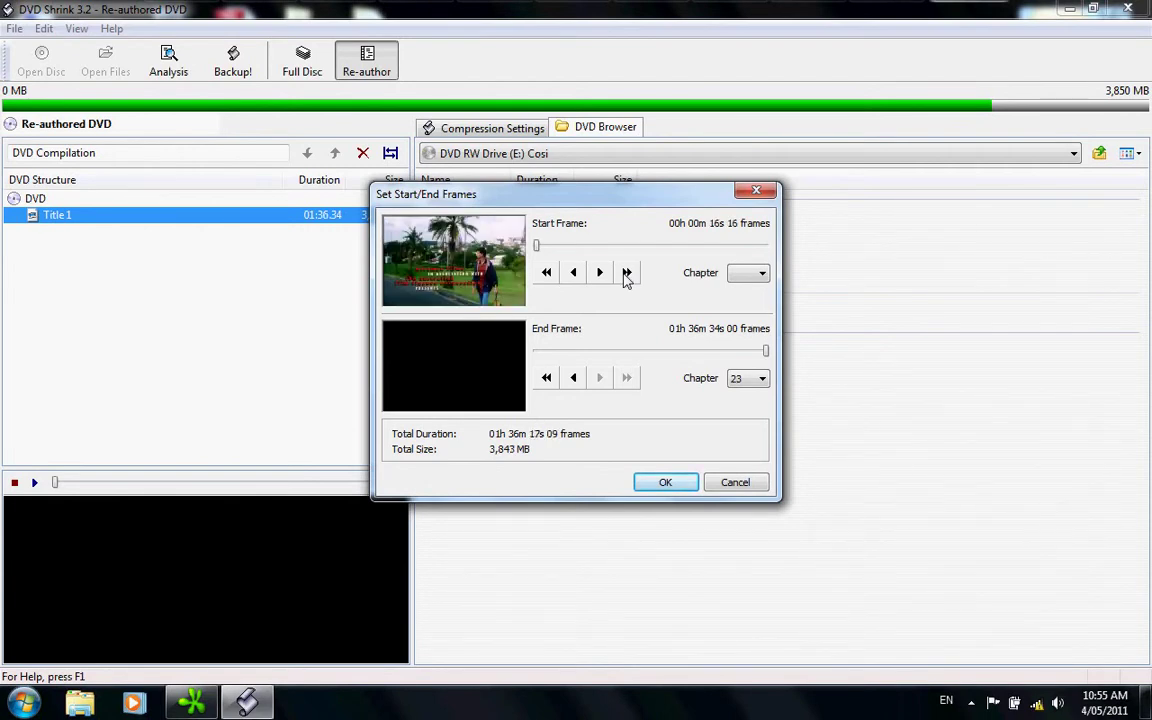
{"action": "left_click", "coordinate": [626, 274]}
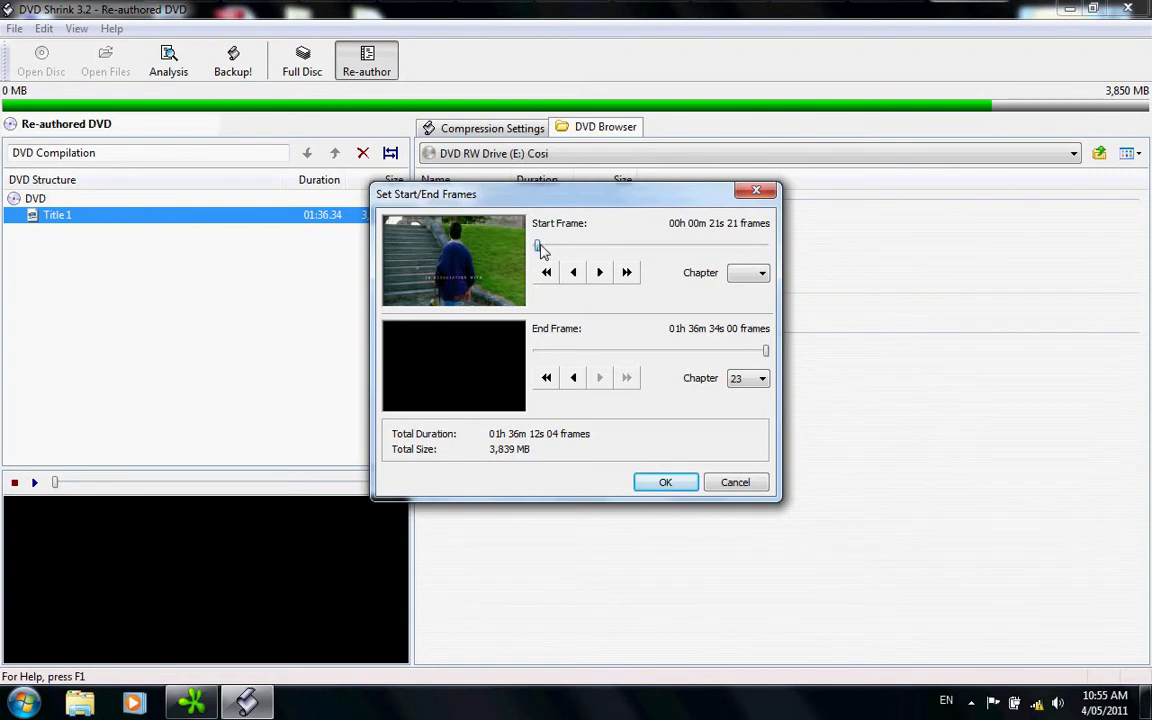
Refine Title 1's start frame to exactly 00h 05m 30s 05 frames.
{"action": "left_click_drag", "start_coordinate": [539, 250], "coordinate": [555, 250]}
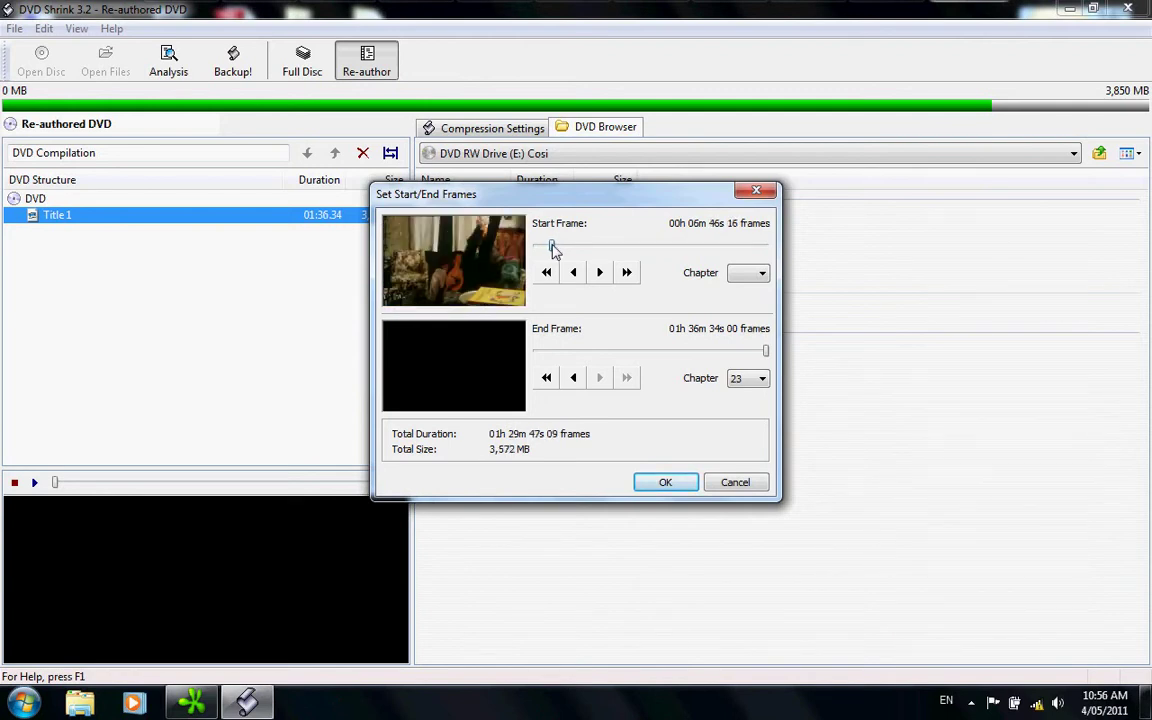
{"action": "left_click_drag", "start_coordinate": [555, 250], "coordinate": [553, 277]}
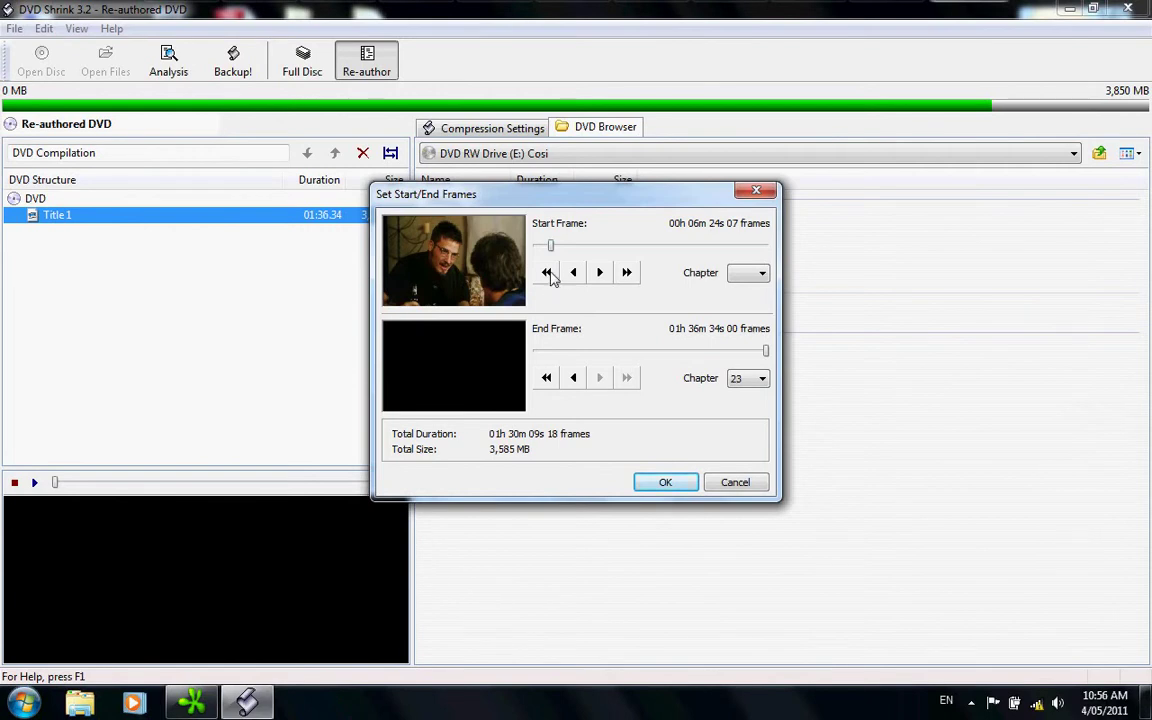
{"action": "left_click", "coordinate": [547, 273]}
{"action": "left_click", "coordinate": [547, 273]}
{"action": "left_click", "coordinate": [547, 273]}
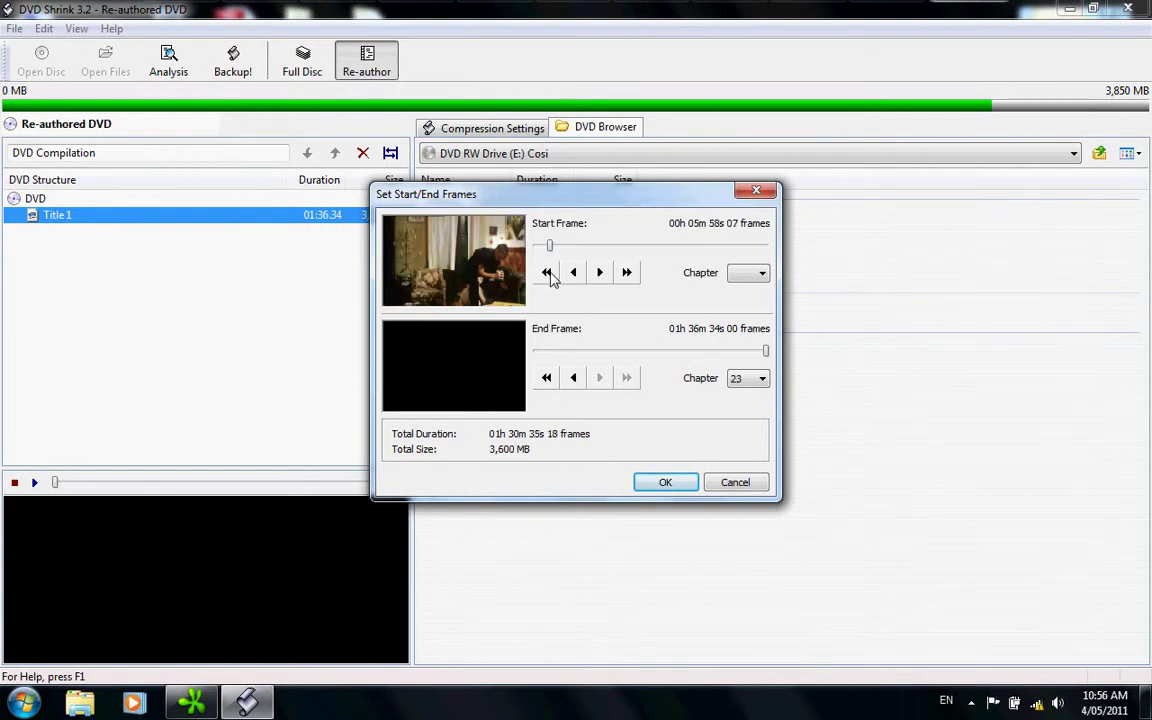
{"action": "left_click", "coordinate": [547, 273]}
{"action": "left_click", "coordinate": [547, 273]}
{"action": "left_click", "coordinate": [547, 273]}
{"action": "left_click", "coordinate": [547, 273]}
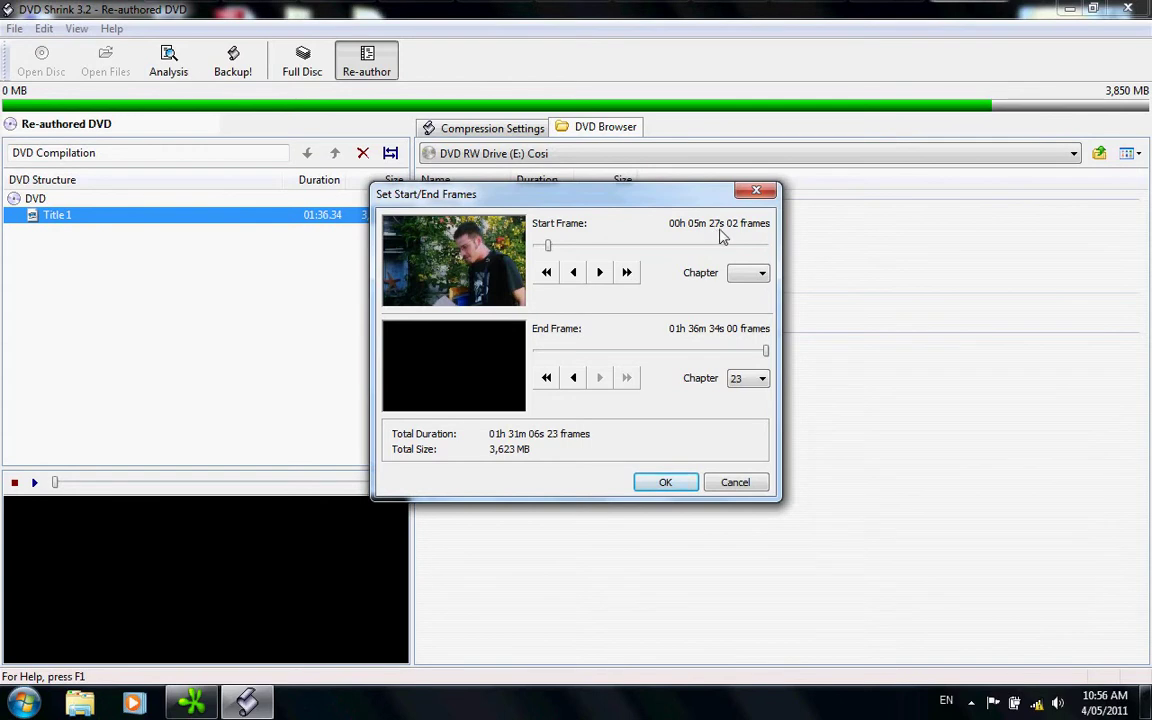
{"action": "left_click", "coordinate": [600, 273]}
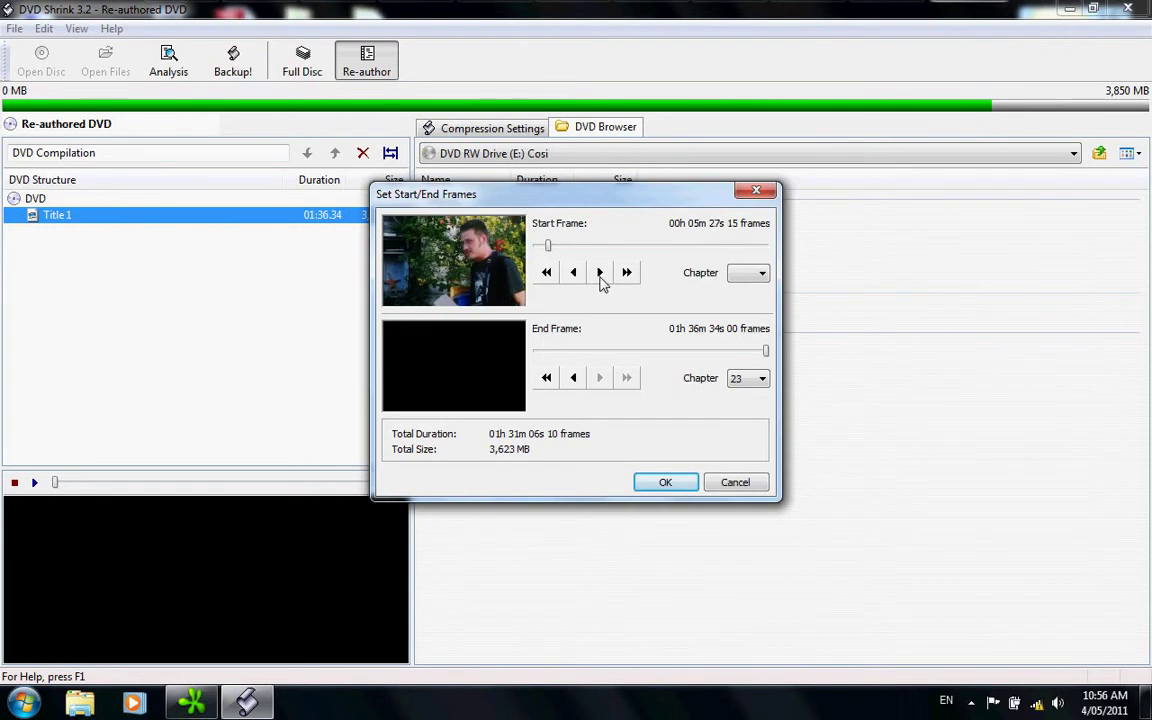
{"action": "left_click", "coordinate": [600, 273]}
{"action": "left_click", "coordinate": [600, 273]}
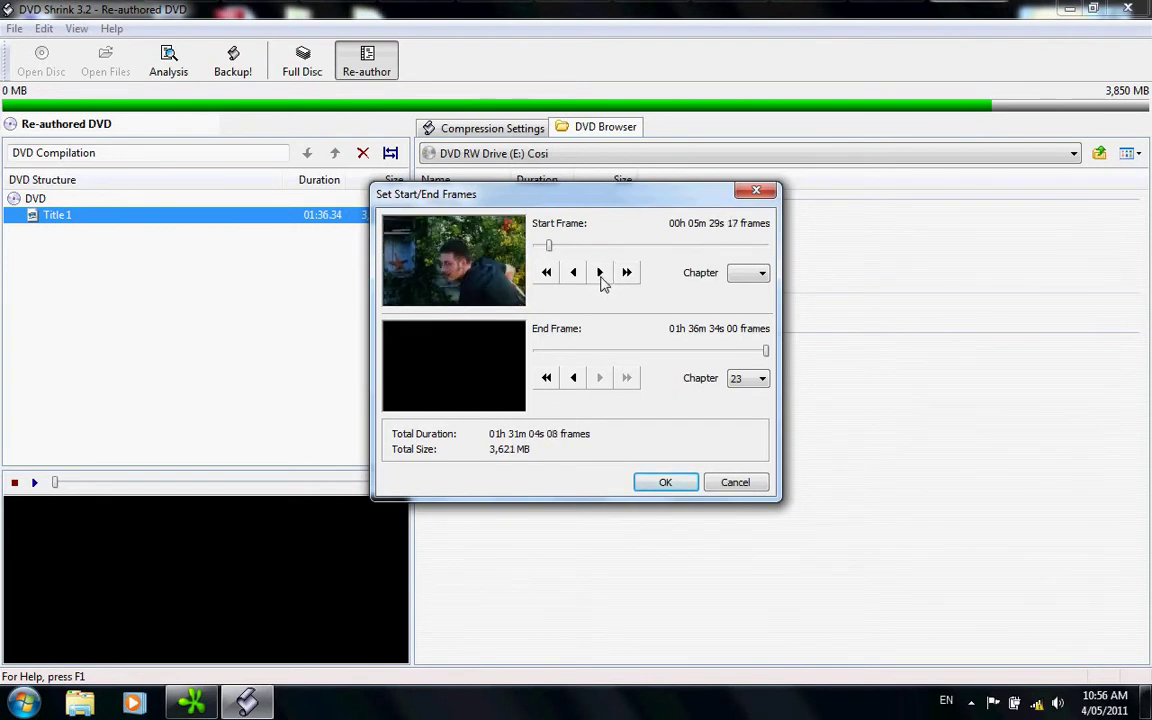
{"action": "left_click", "coordinate": [601, 280]}
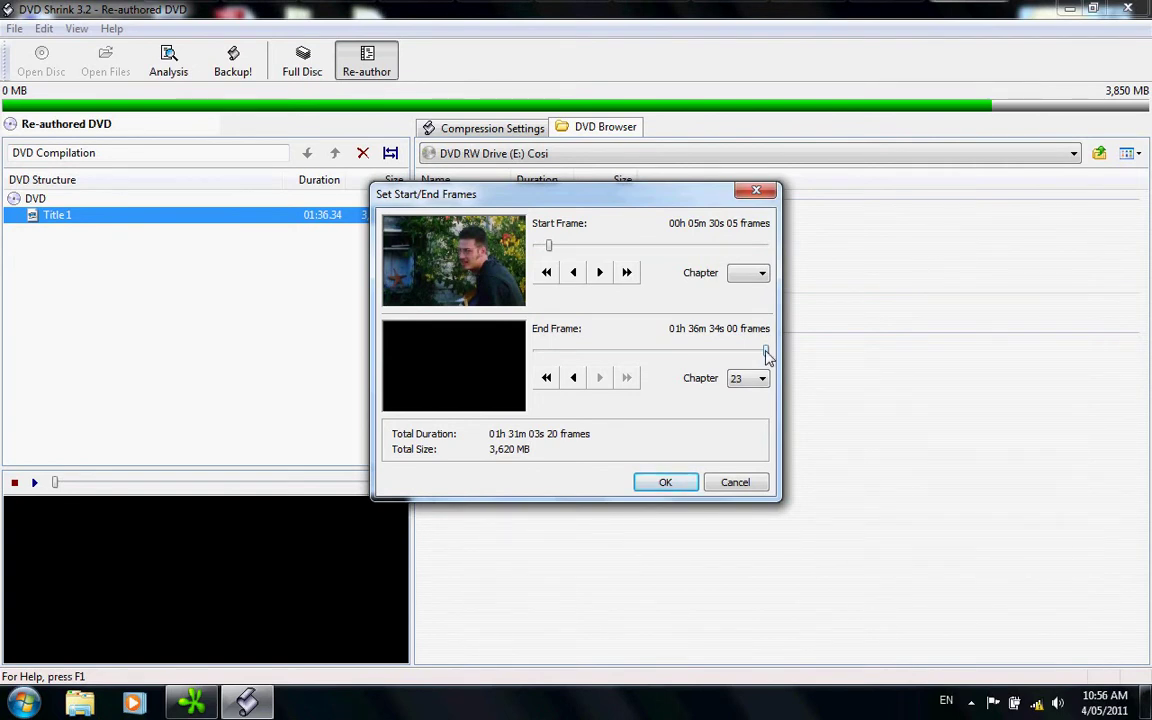
Pull Title 1's end frame back to 00h 06m 37s 20, leaving a 1m 07s, 42 MB clip.
{"action": "left_click_drag", "start_coordinate": [767, 355], "coordinate": [536, 366]}
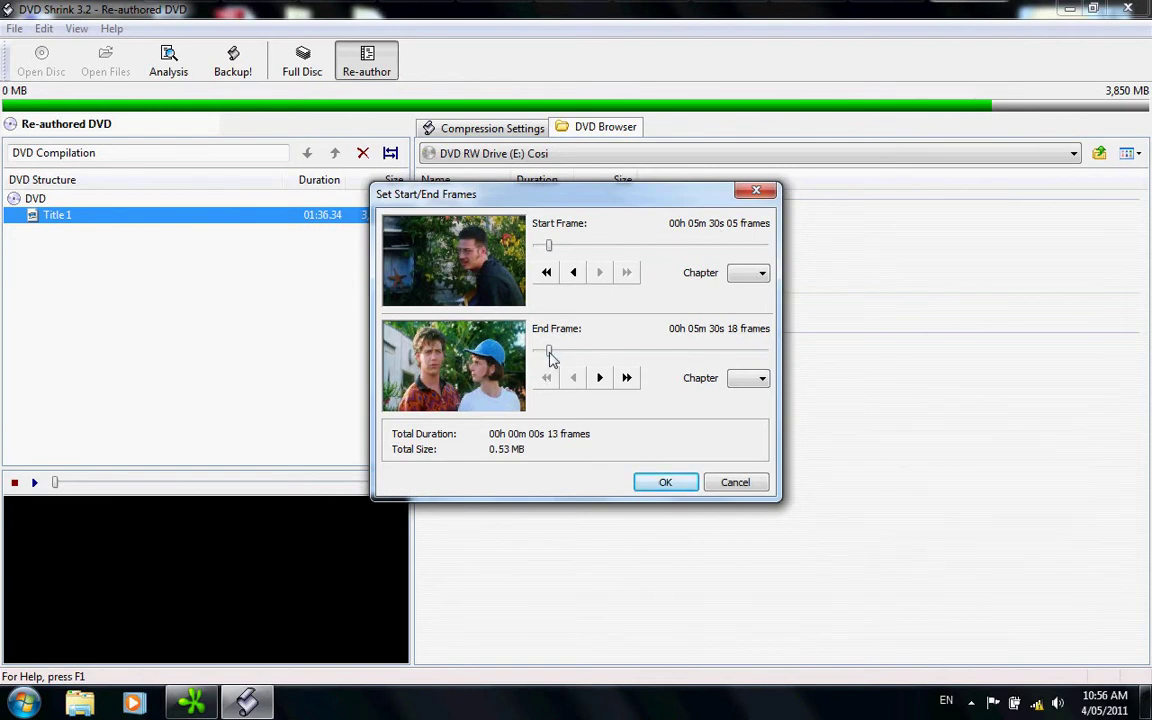
{"action": "left_click_drag", "start_coordinate": [550, 358], "coordinate": [555, 358]}
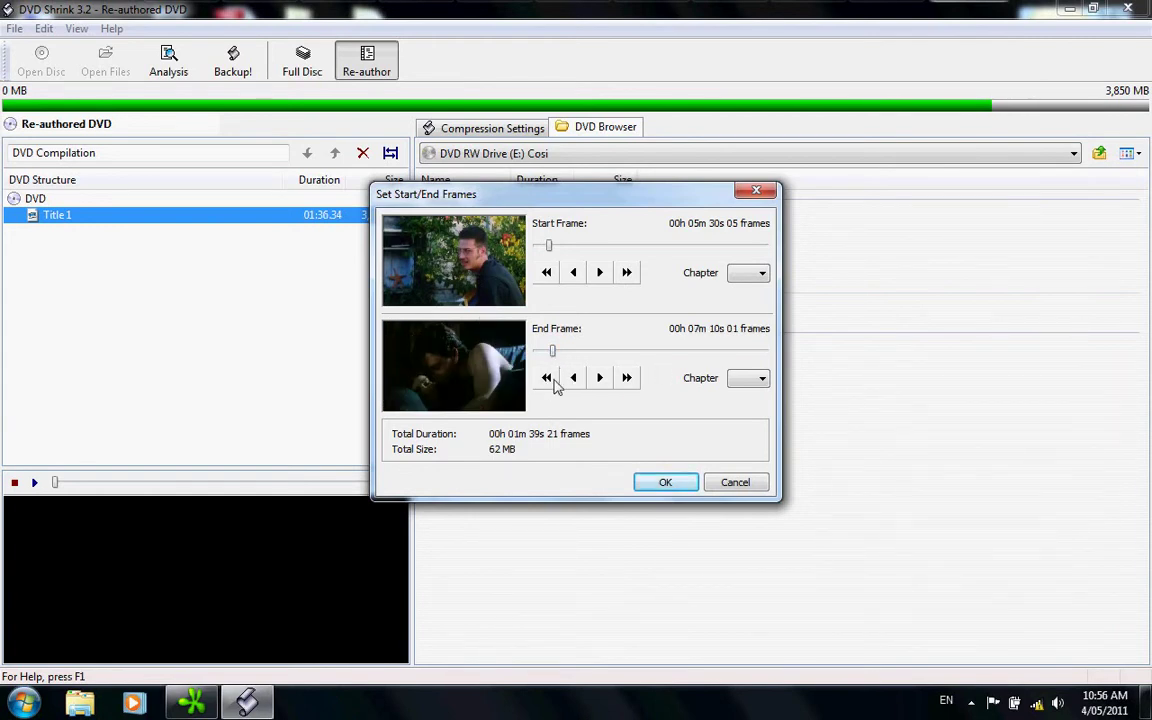
{"action": "left_click", "coordinate": [546, 378]}
{"action": "left_click", "coordinate": [546, 378]}
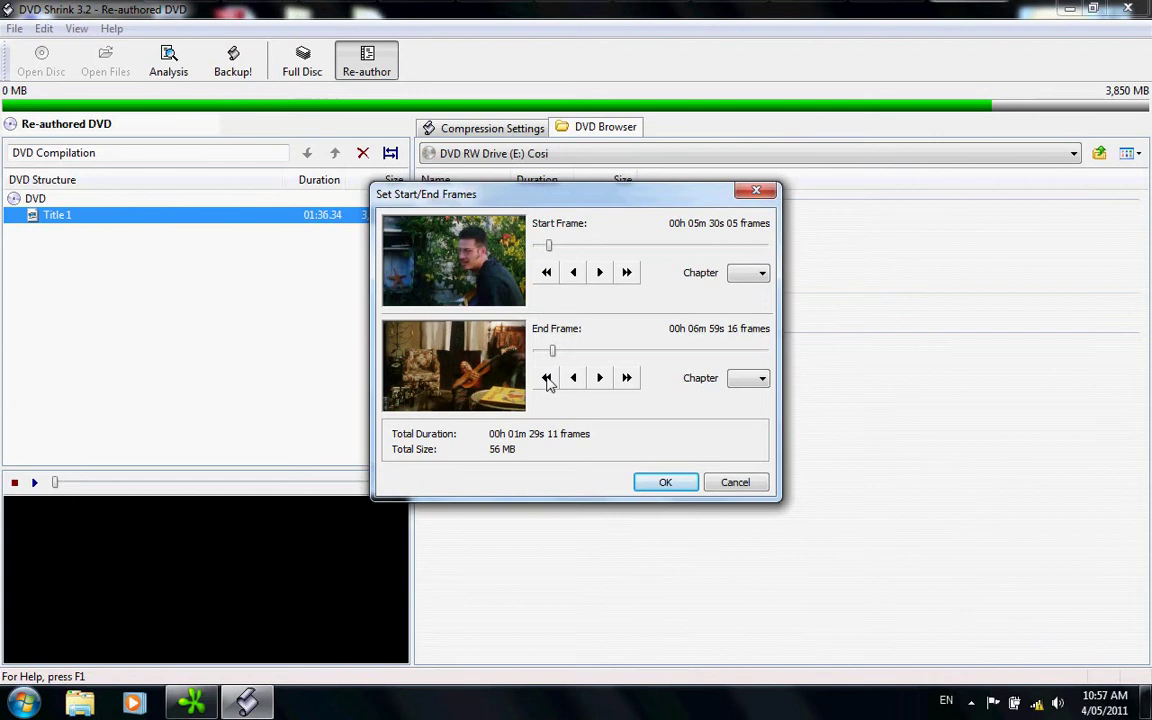
{"action": "left_click", "coordinate": [546, 378]}
{"action": "left_click", "coordinate": [546, 378]}
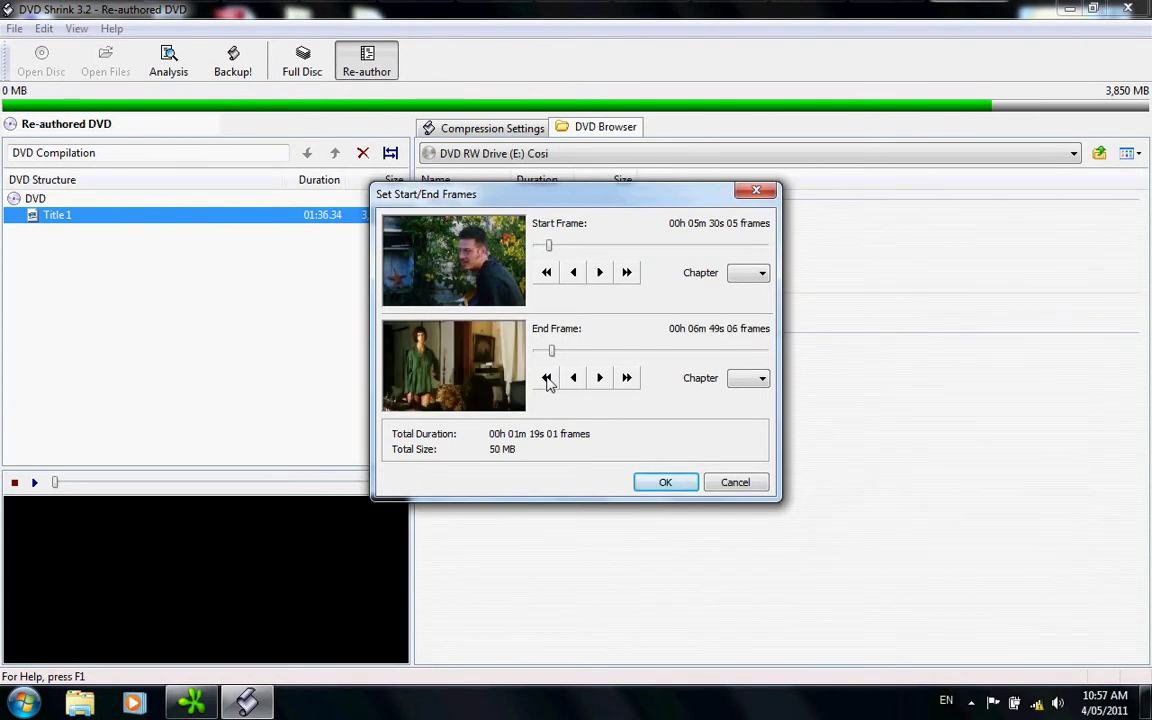
{"action": "left_click", "coordinate": [546, 378]}
{"action": "left_click", "coordinate": [546, 378]}
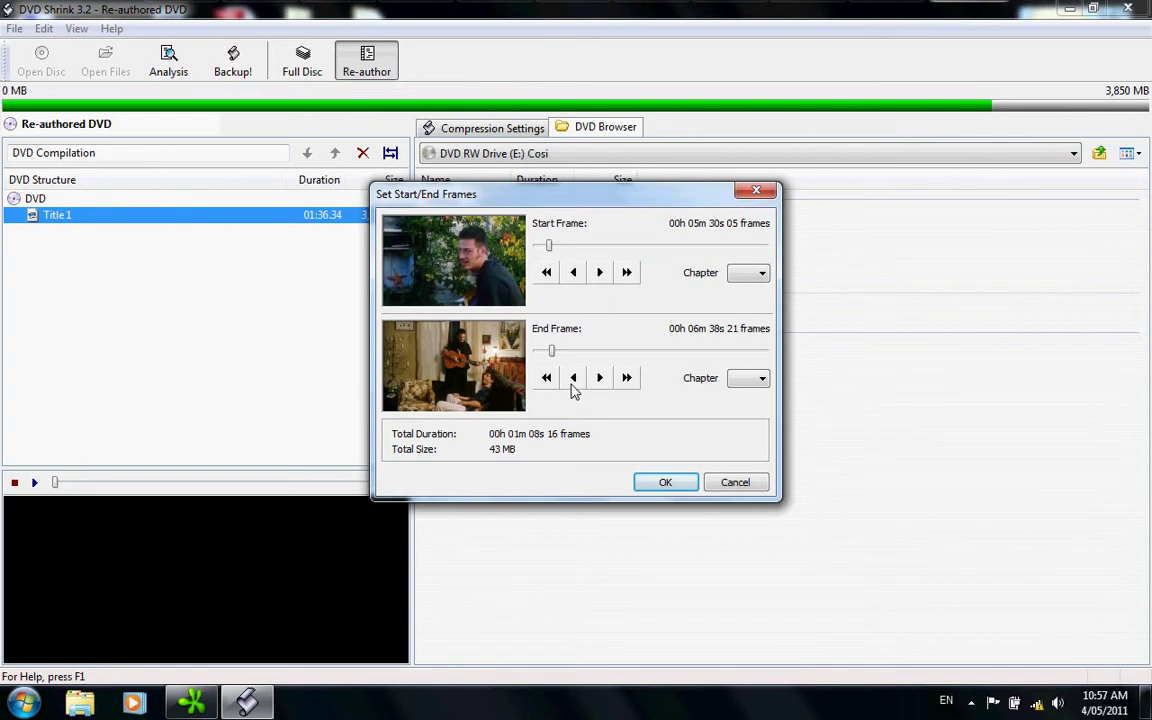
{"action": "left_click", "coordinate": [573, 379]}
{"action": "left_click", "coordinate": [573, 379]}
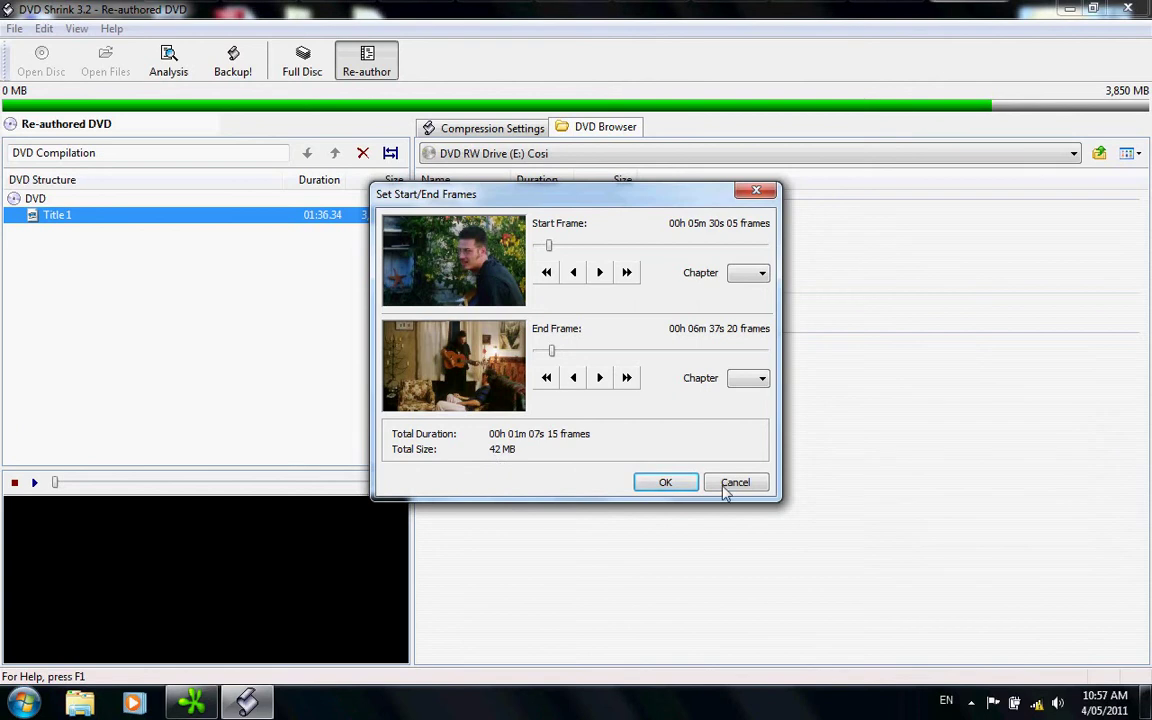
Apply the trim, play the 1m 07s clip in the preview, then stop and rewind it.
{"action": "left_click", "coordinate": [665, 483]}
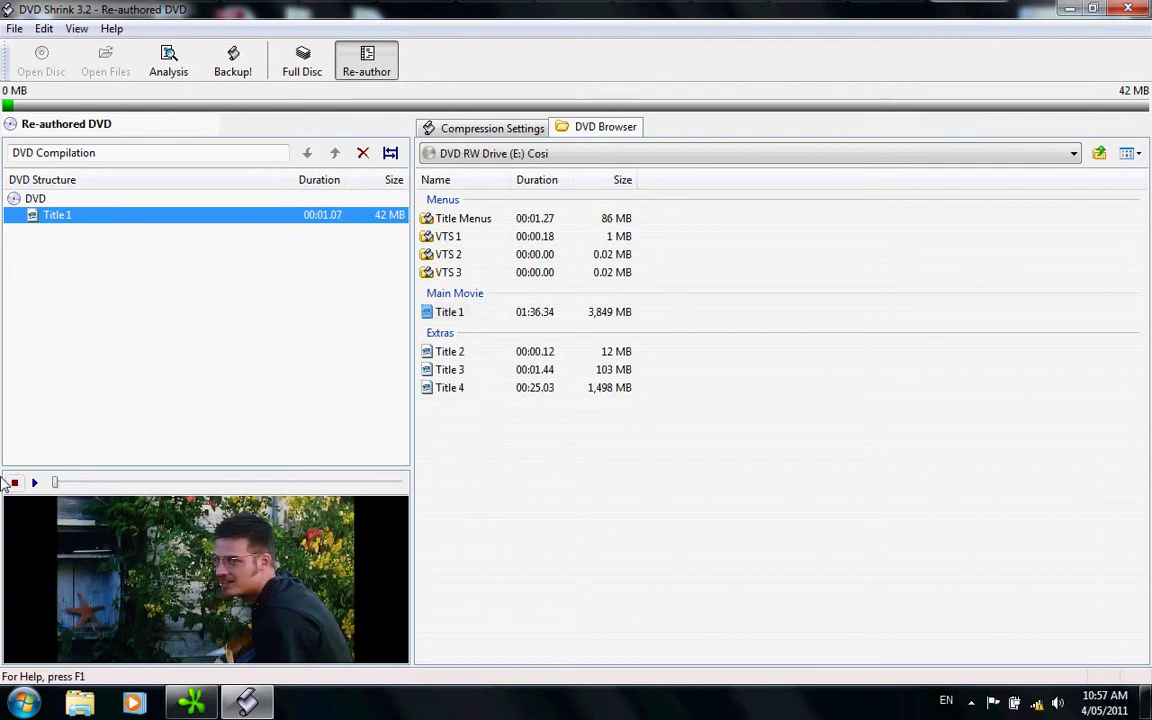
{"action": "left_click", "coordinate": [35, 483]}
{"action": "left_click", "coordinate": [34, 483]}
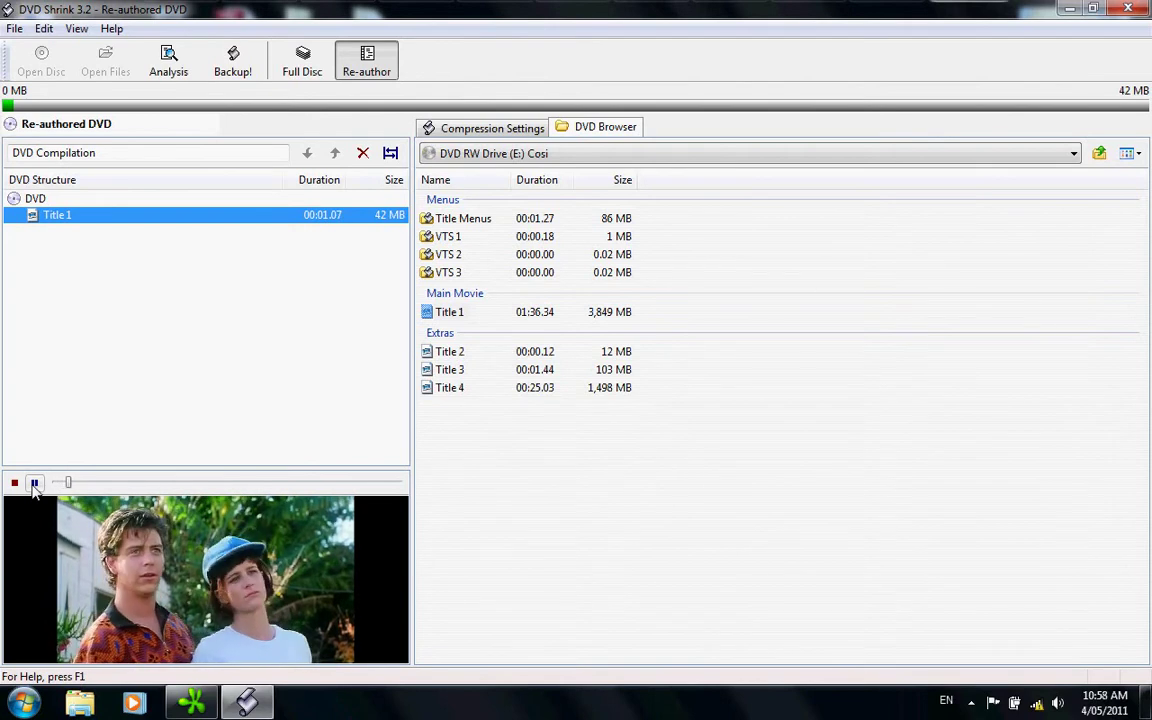
{"action": "left_click", "coordinate": [34, 483]}
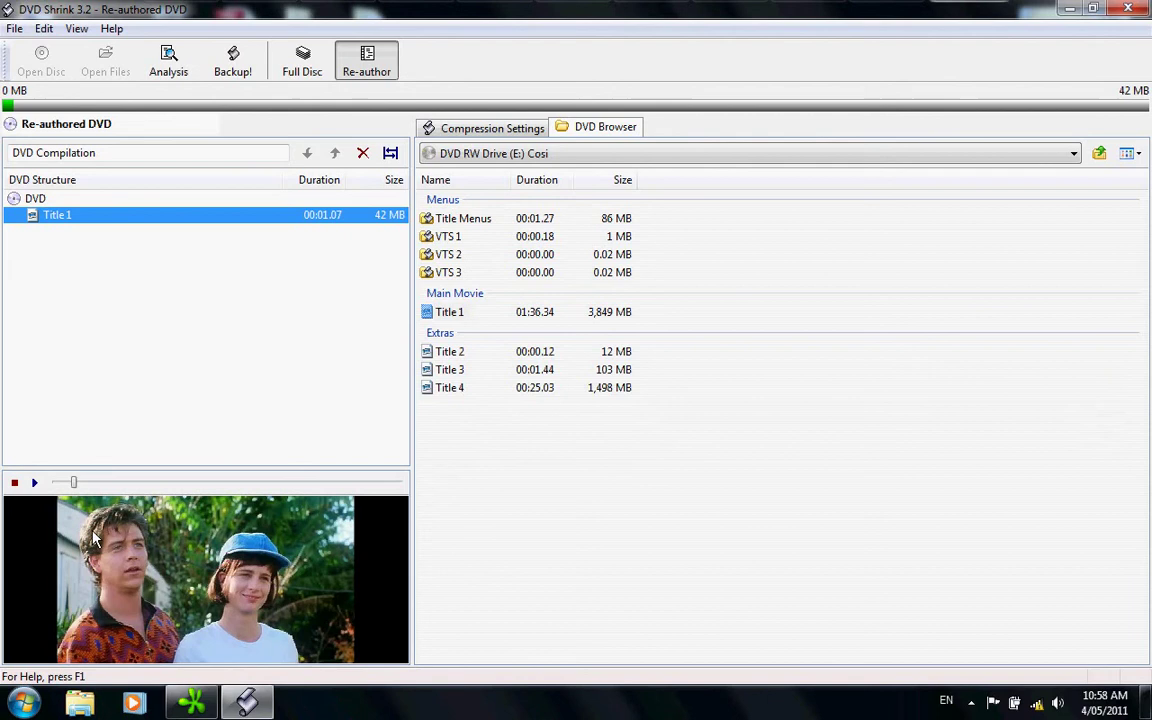
{"action": "left_click", "coordinate": [14, 483]}
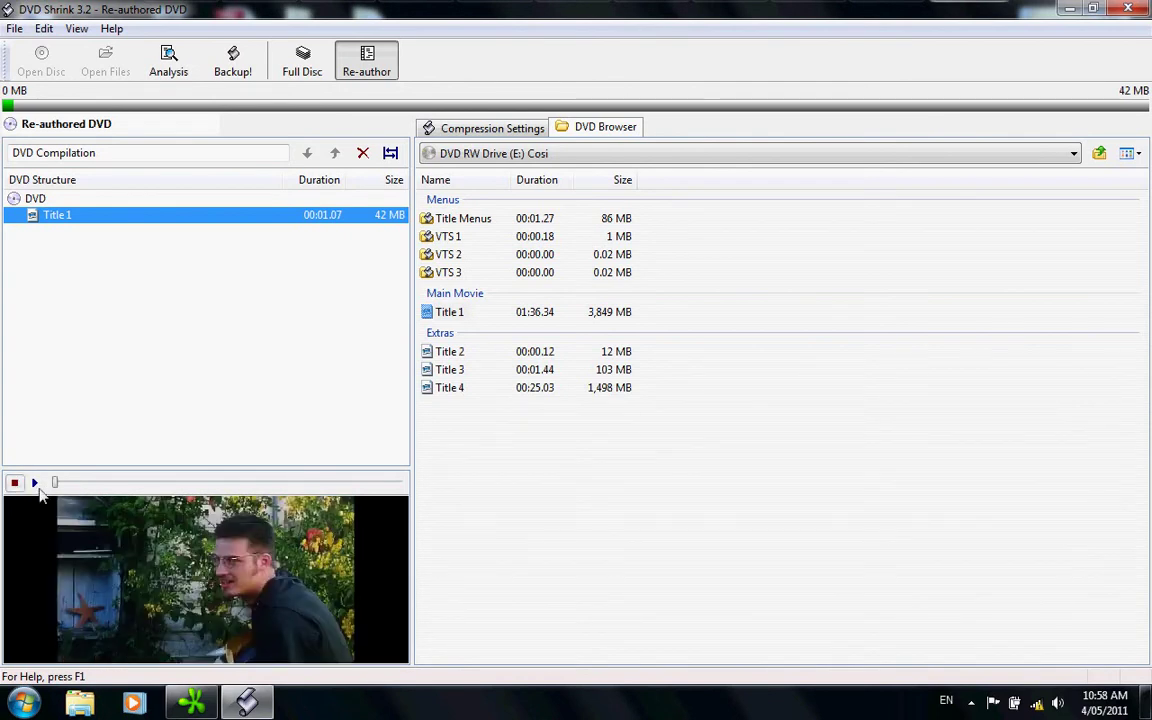
Open the Backup DVD dialog with Hard Disk Folder selected as the backup target.
{"action": "left_click", "coordinate": [232, 58]}
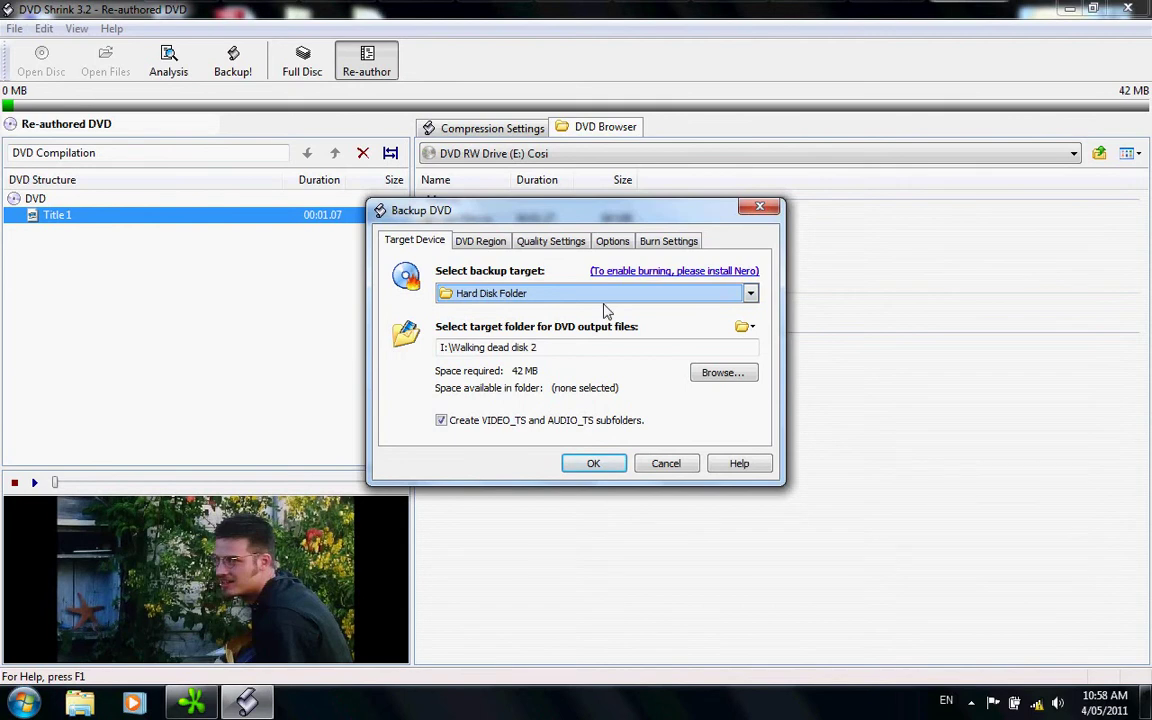
{"action": "left_click", "coordinate": [750, 294]}
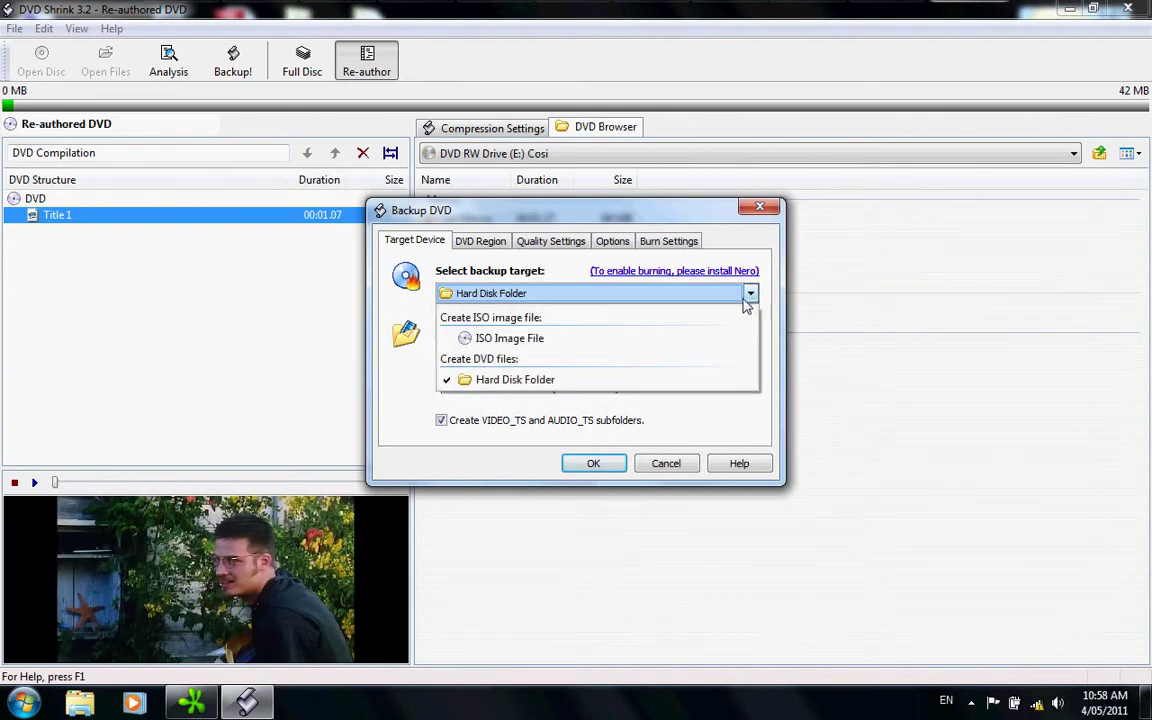
{"action": "left_click", "coordinate": [581, 388]}
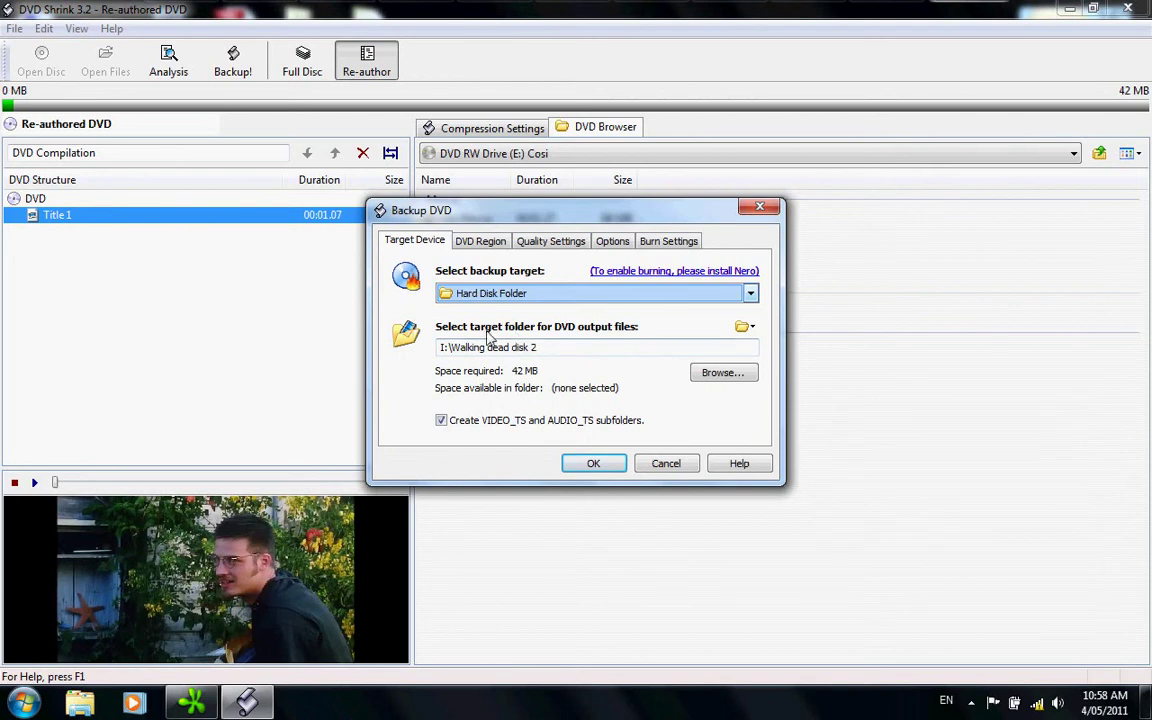
Create a Desktop folder 'Cosi clip 1' and set it as the backup output folder.
{"action": "left_click", "coordinate": [722, 373]}
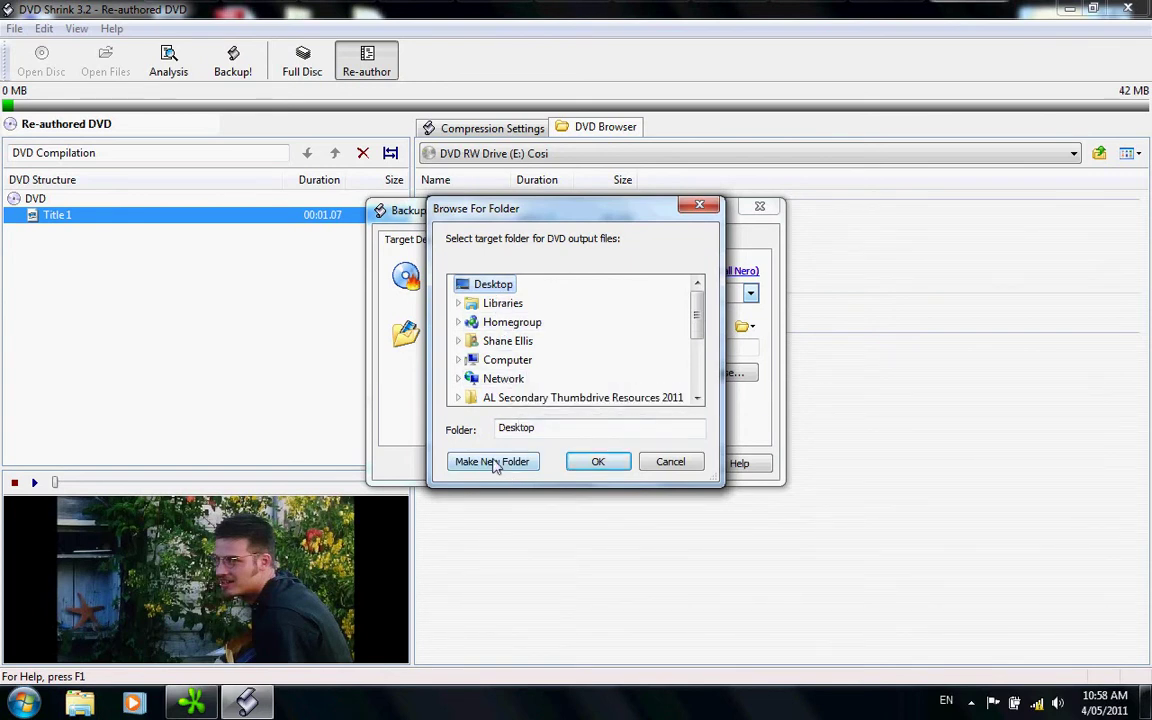
{"action": "left_click", "coordinate": [493, 462]}
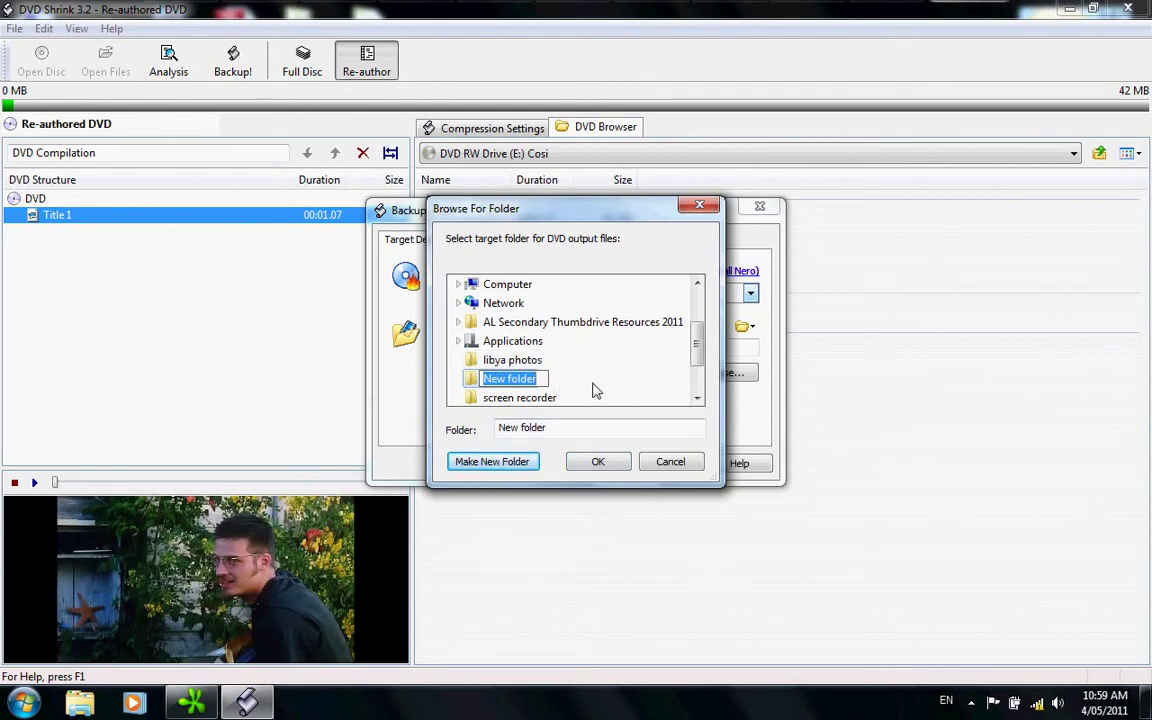
{"action": "type", "text": "Cosi"}
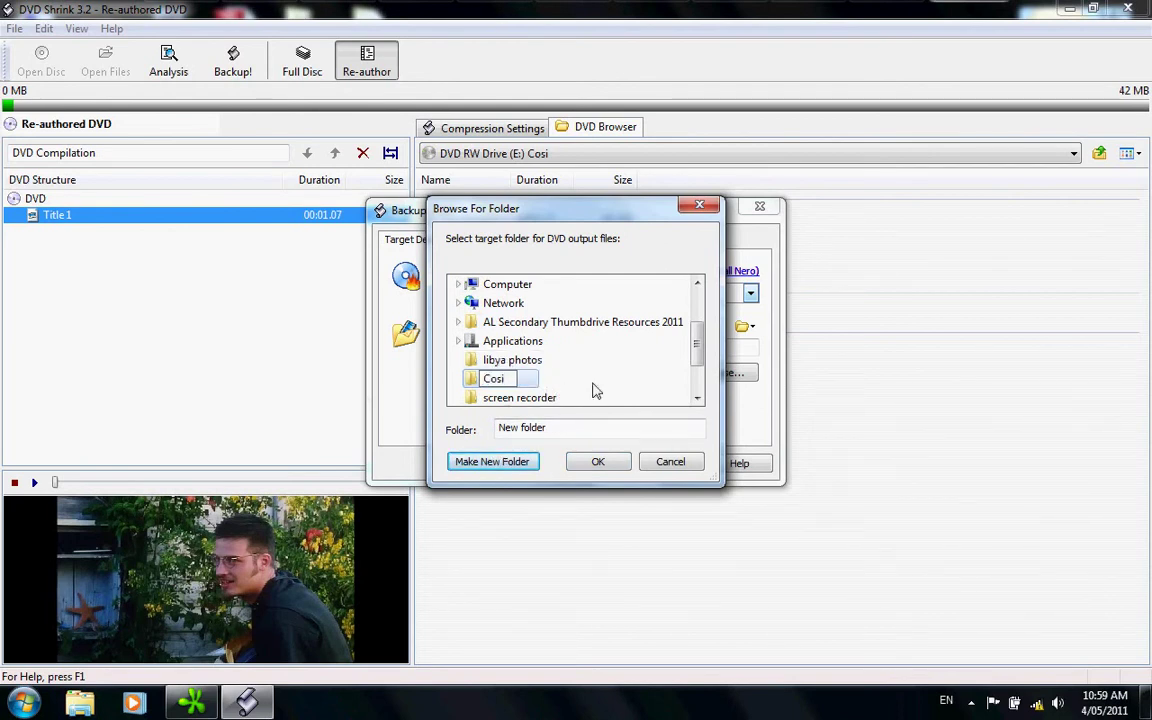
{"action": "type", "text": " clip 1"}
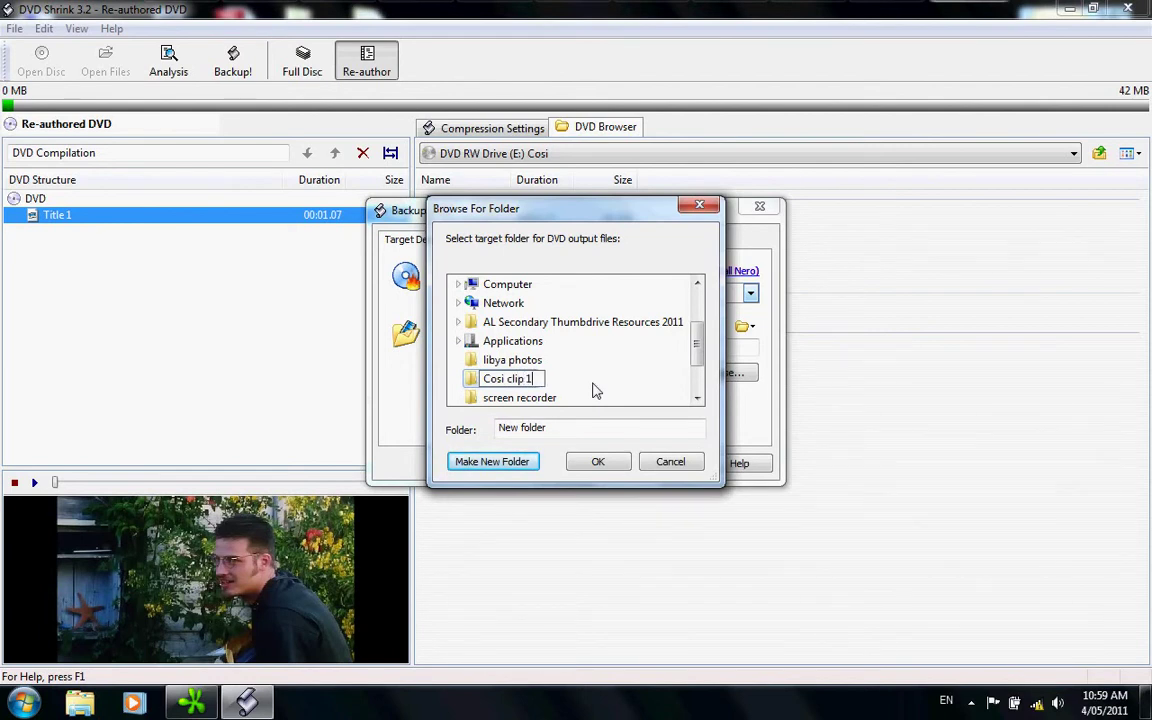
{"action": "key", "text": "Return"}
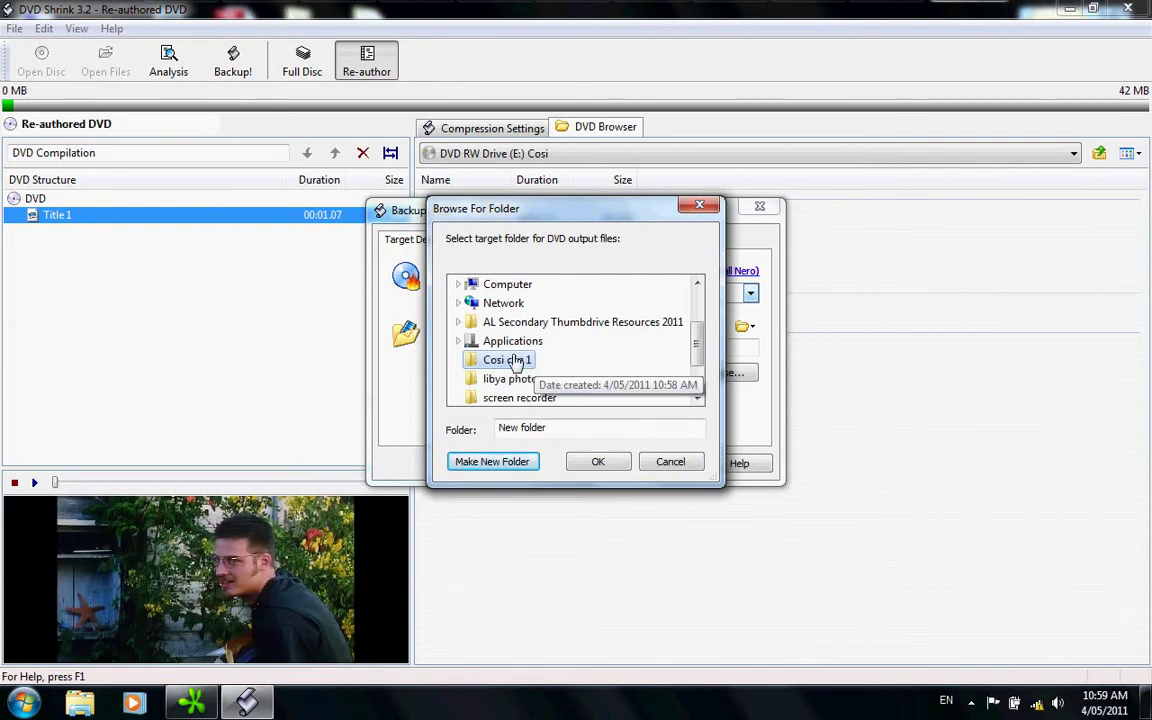
{"action": "left_click", "coordinate": [598, 462]}
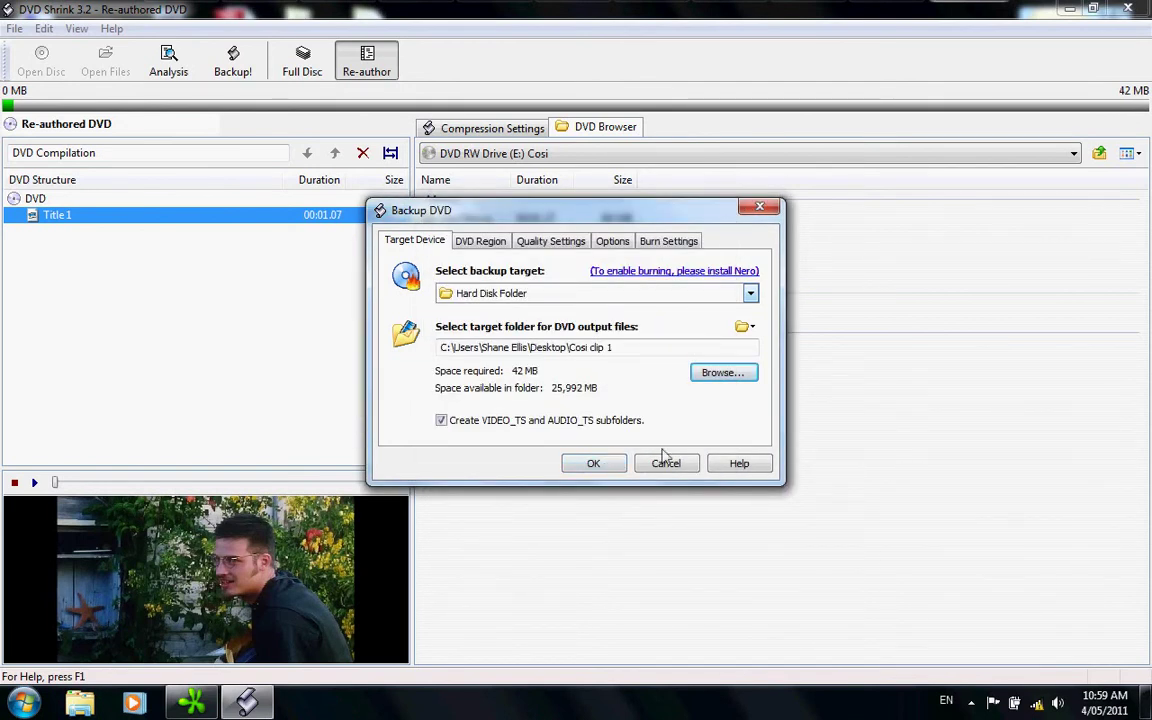
Start the backup and let the 42 MB clip finish writing to Cosi clip 1.
{"action": "left_click", "coordinate": [598, 468]}
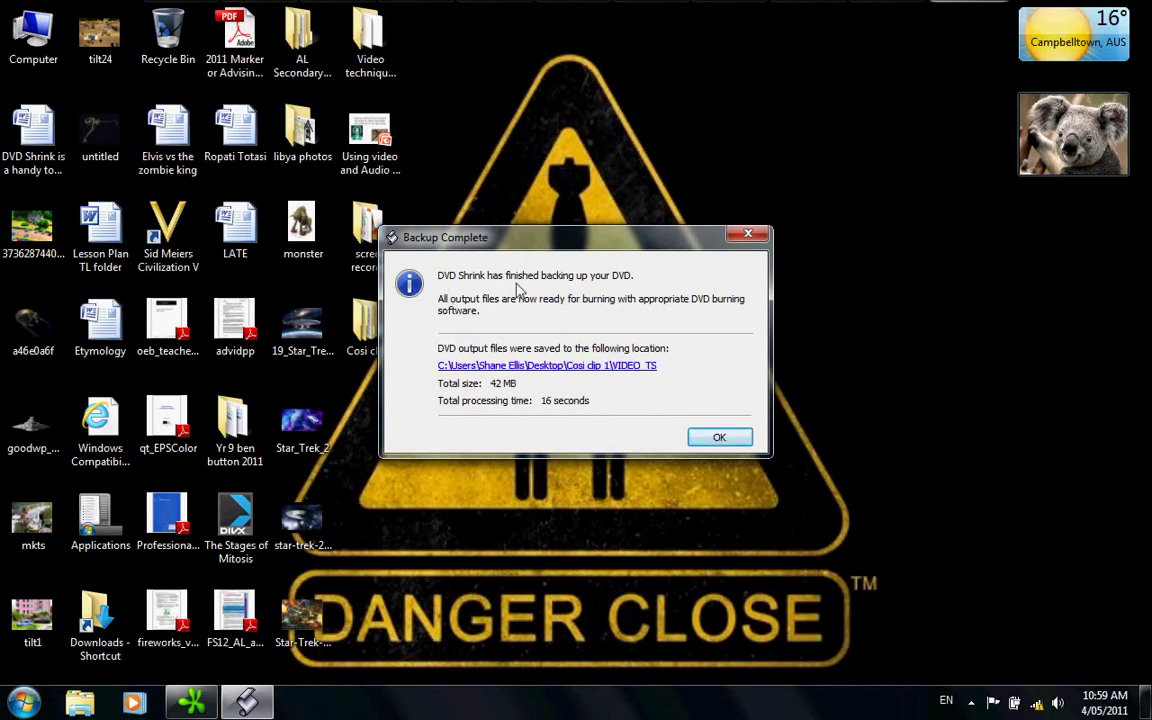
Open the saved VIDEO_TS folder, minimize Explorer, and dismiss the Backup Complete message.
{"action": "left_click", "coordinate": [452, 365]}
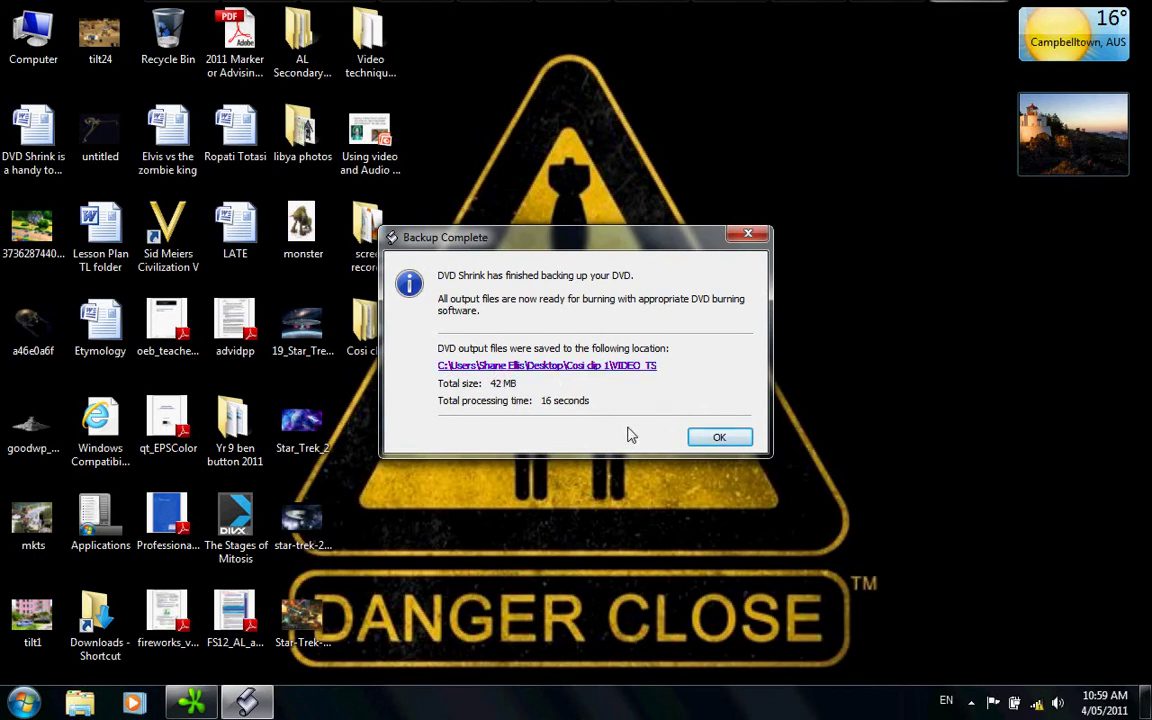
{"action": "left_click", "coordinate": [590, 366]}
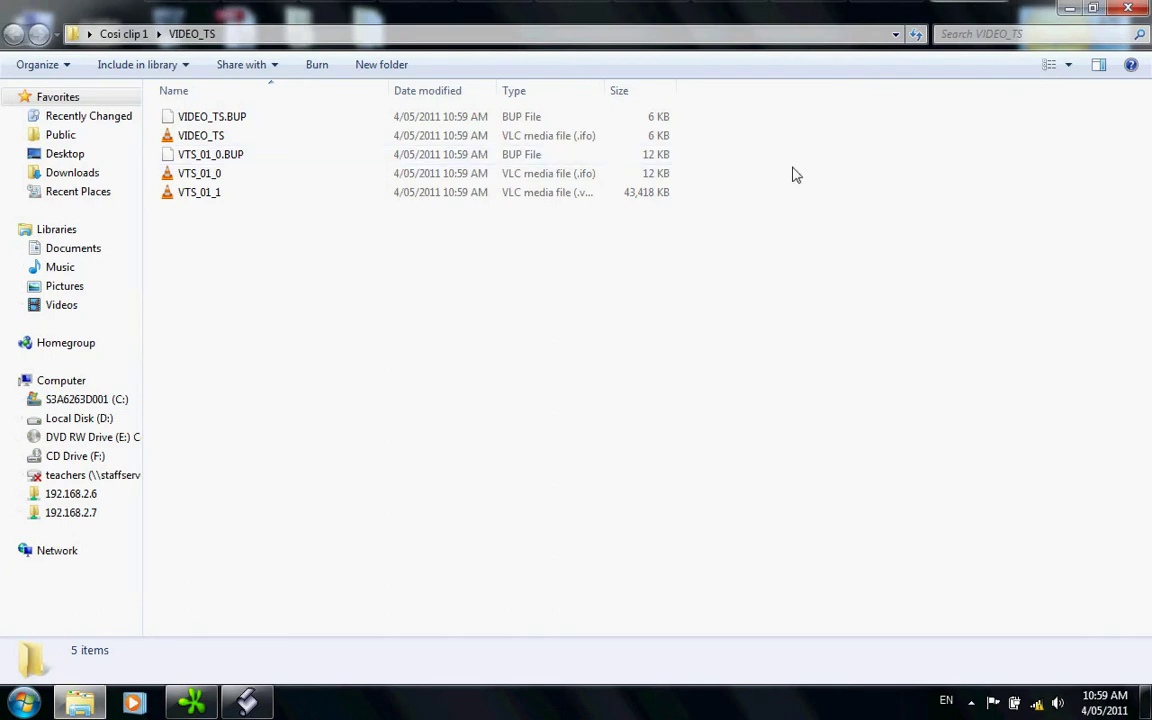
{"action": "left_click", "coordinate": [1069, 9]}
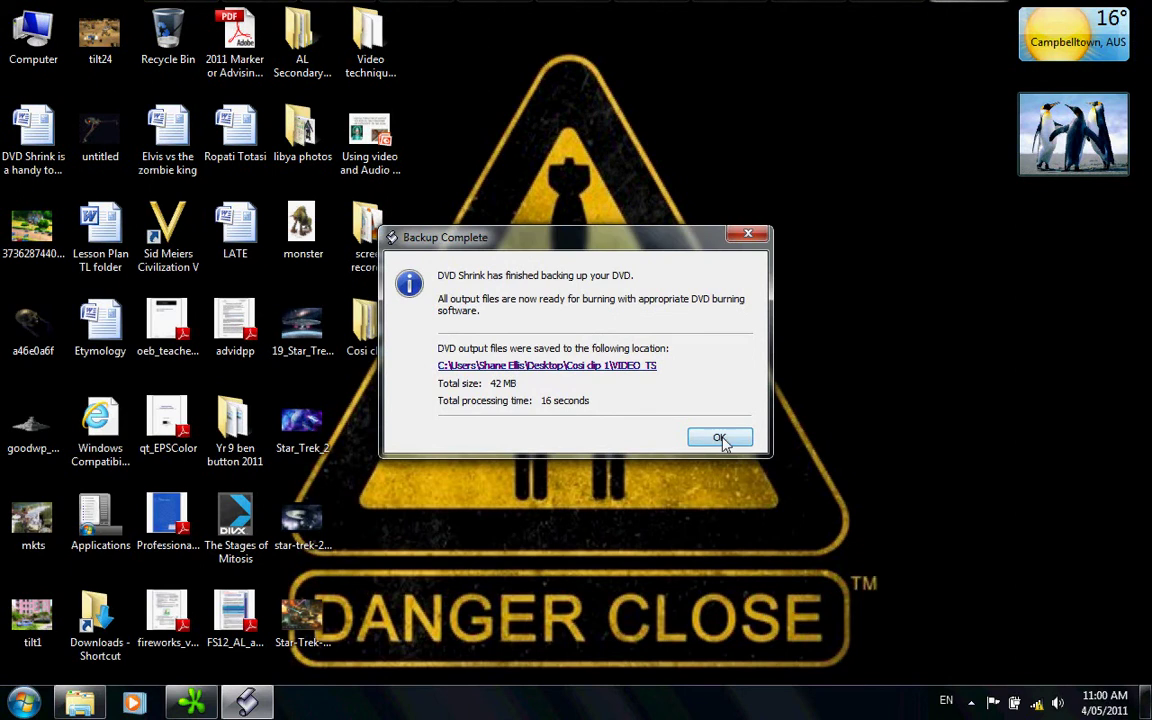
{"action": "left_click", "coordinate": [721, 440]}
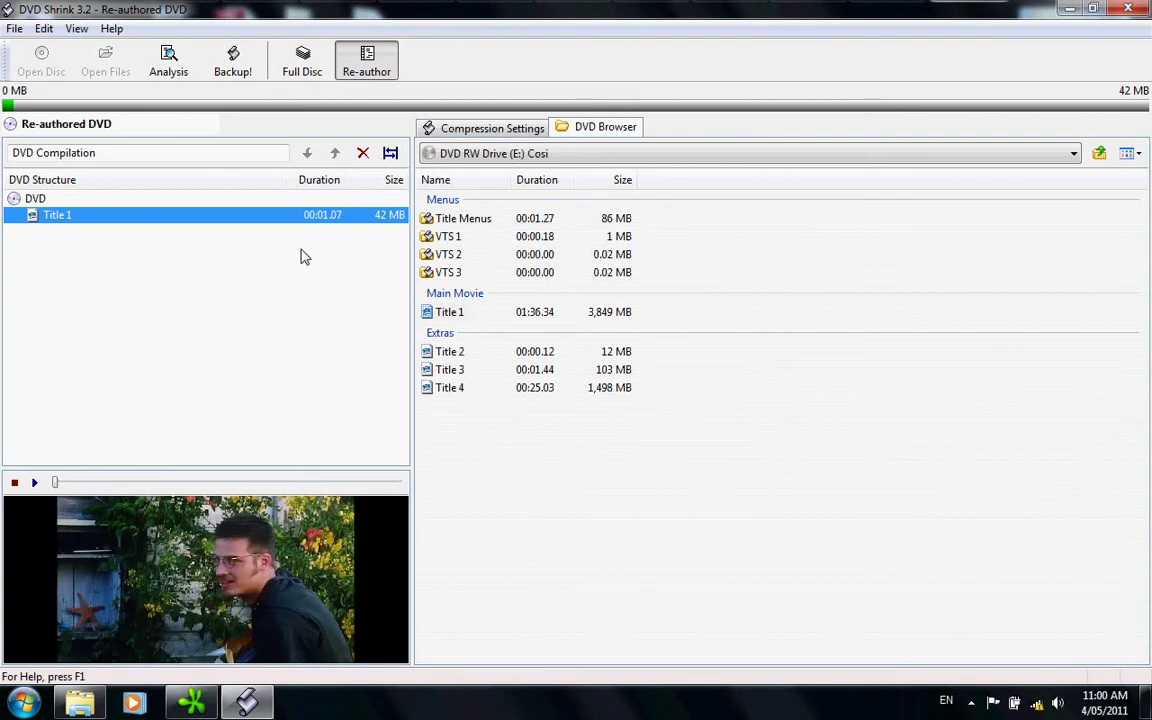
Erase the trimmed Title 1 and add the full 01:36.34 Title 1, leaving its frames unchanged.
{"action": "left_click", "coordinate": [134, 219]}
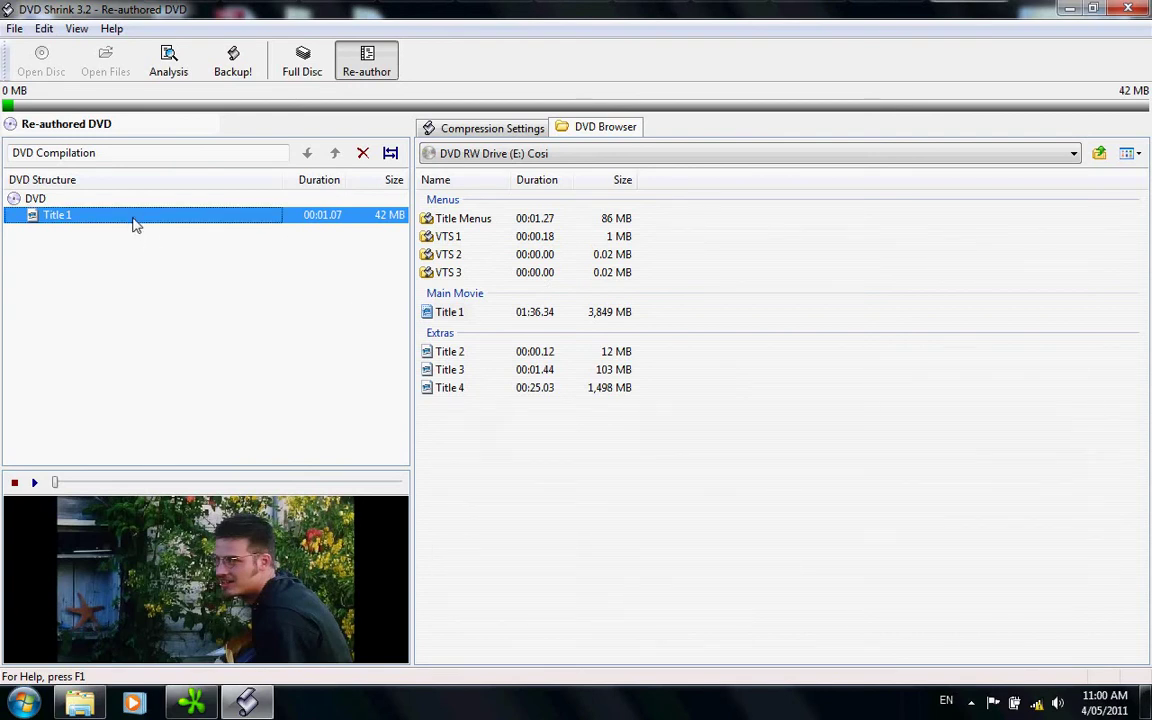
{"action": "left_click", "coordinate": [364, 156]}
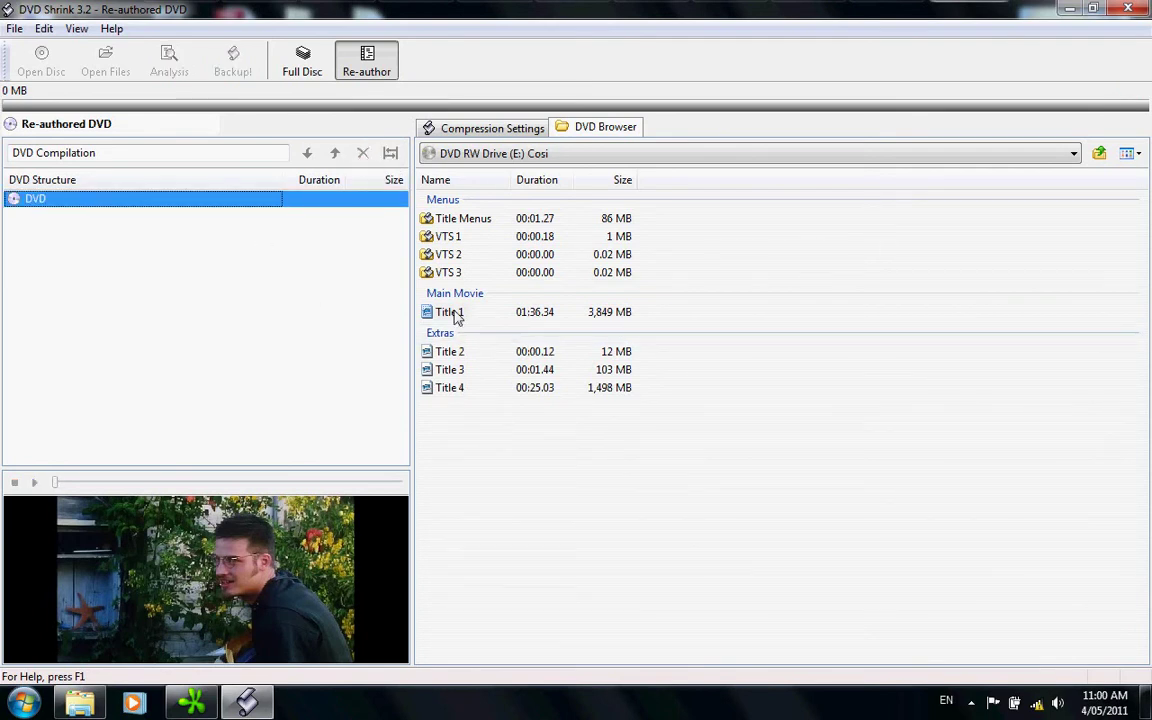
{"action": "left_click_drag", "start_coordinate": [455, 315], "coordinate": [360, 303]}
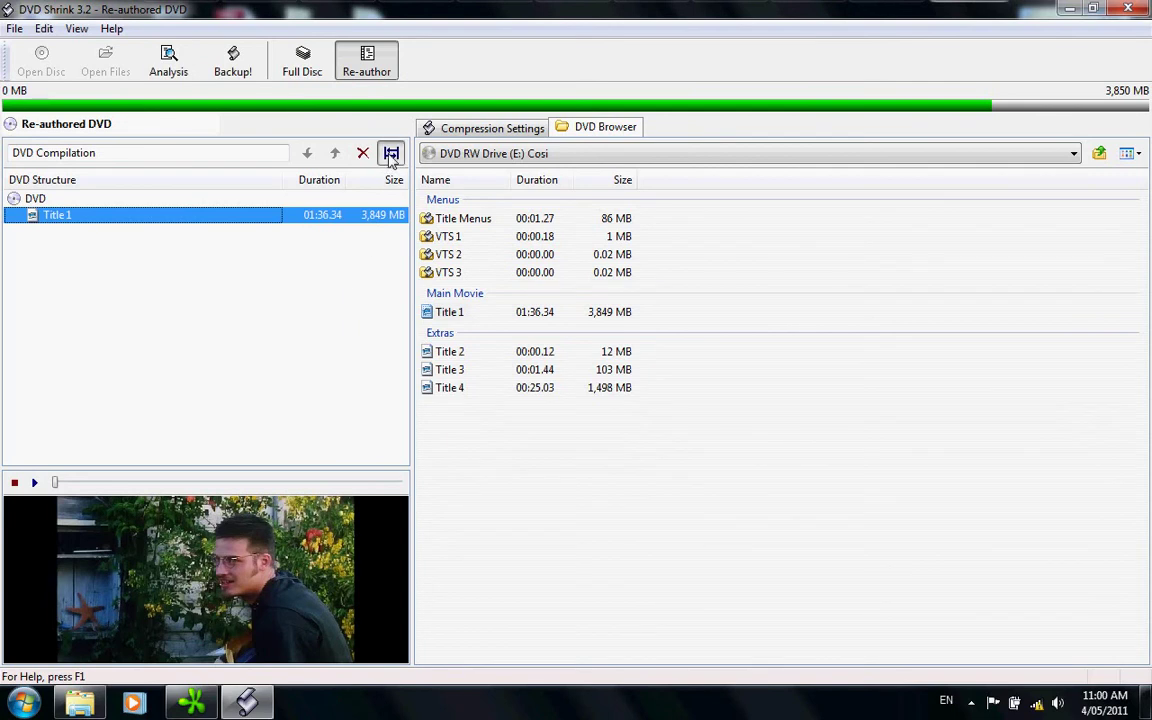
{"action": "left_click", "coordinate": [391, 154]}
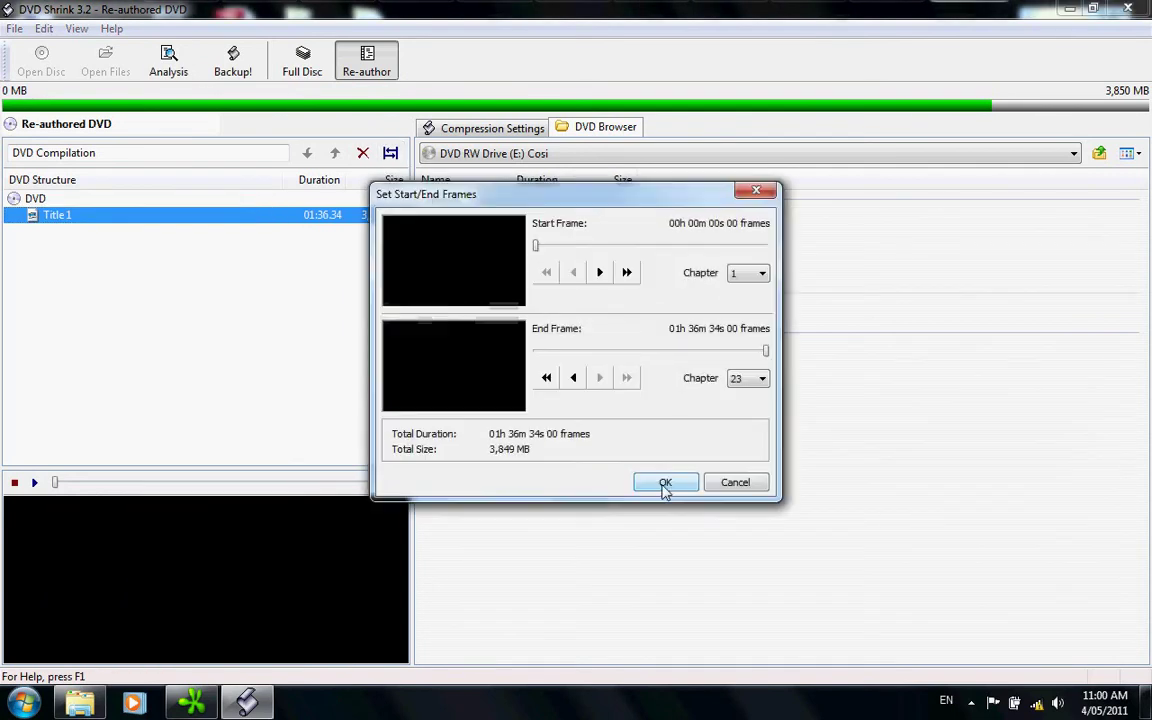
{"action": "left_click", "coordinate": [733, 484]}
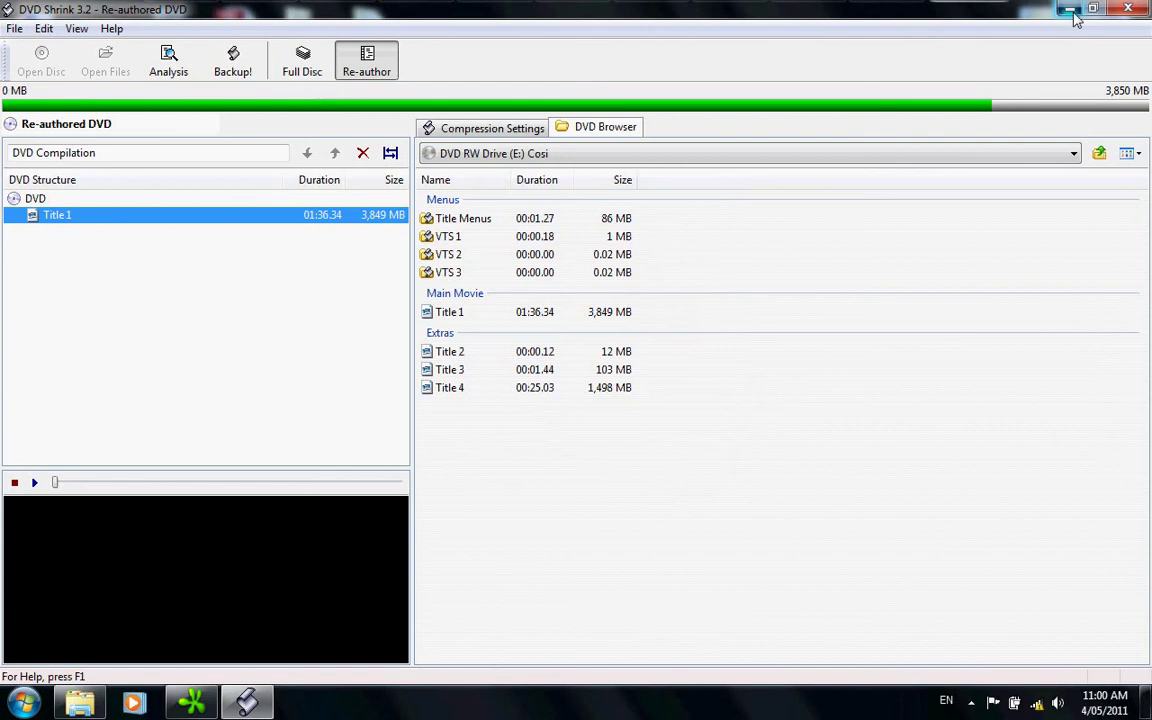
Return to Explorer's Cosi clip 1 VIDEO_TS folder and check VTS_01_1 is 43,418 KB, 00:01:07.
{"action": "key", "text": "super+d"}
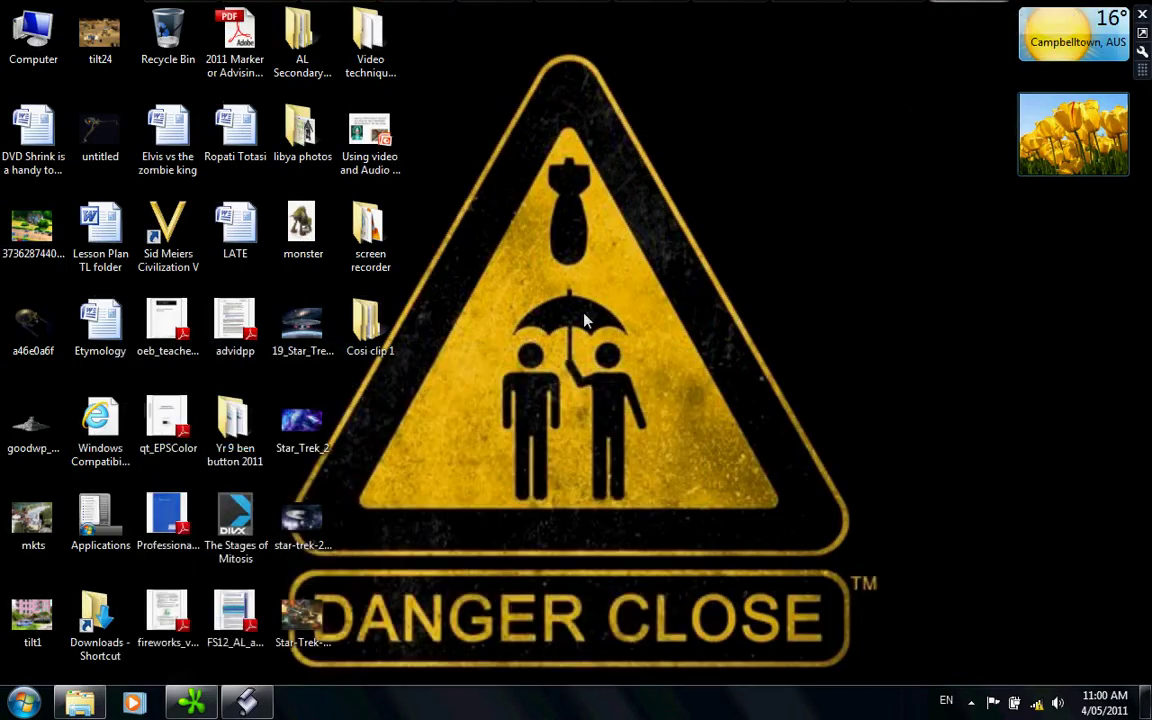
{"action": "left_click", "coordinate": [80, 703]}
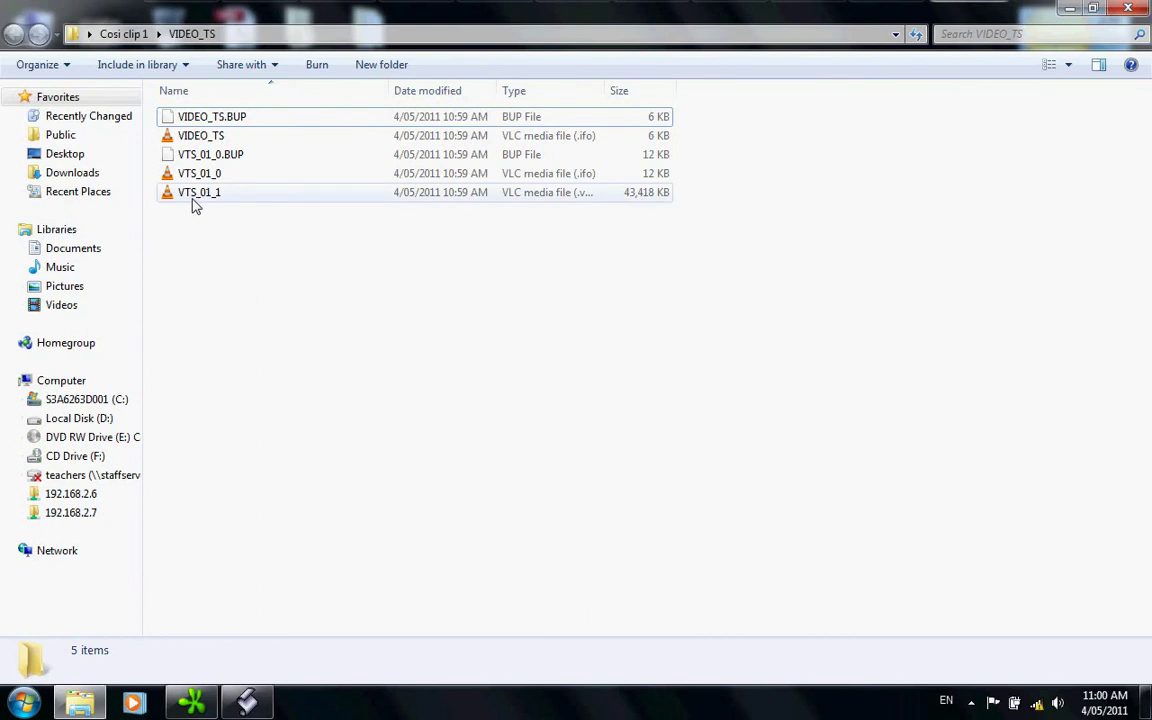
{"action": "mouse_move", "coordinate": [195, 200]}
{"action": "left_click", "coordinate": [194, 704]}
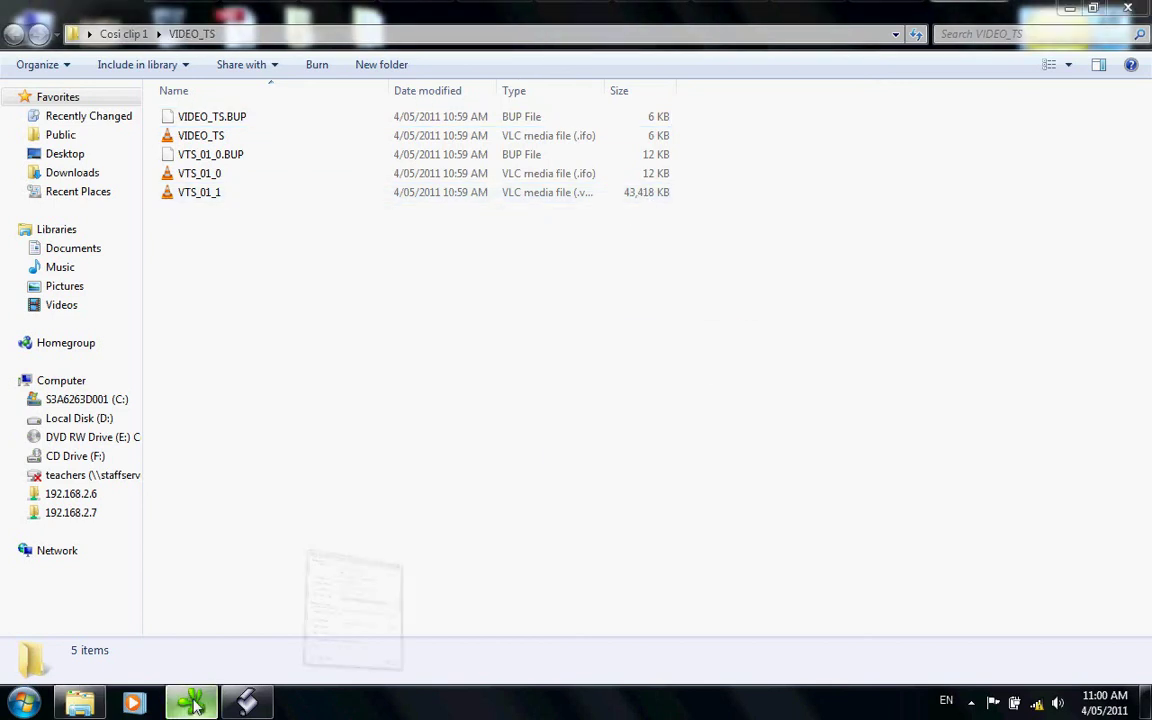